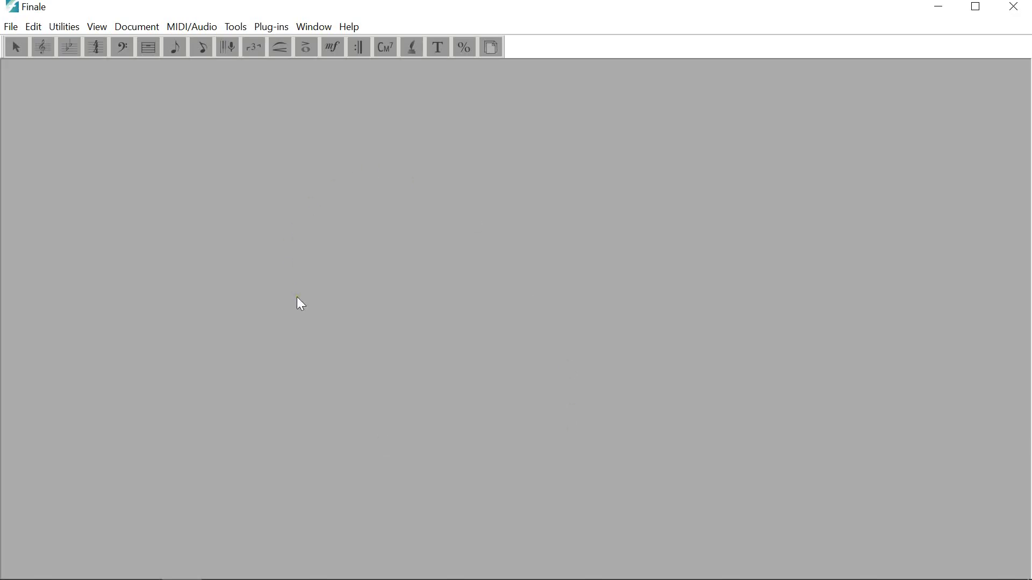
Start a blank score via File > New > Document With Setup Wizard
click(12, 27)
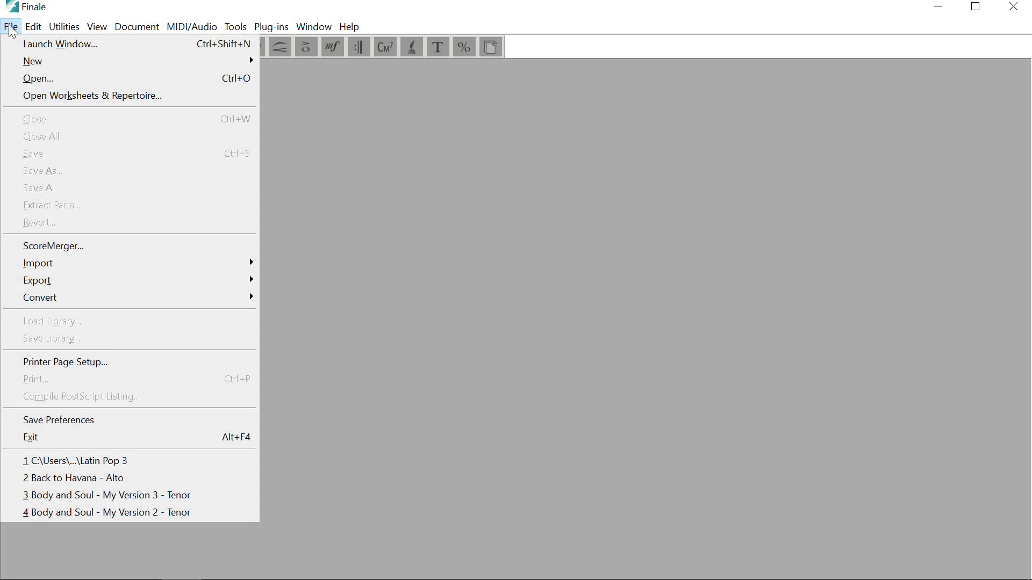
mouse_move(69, 67)
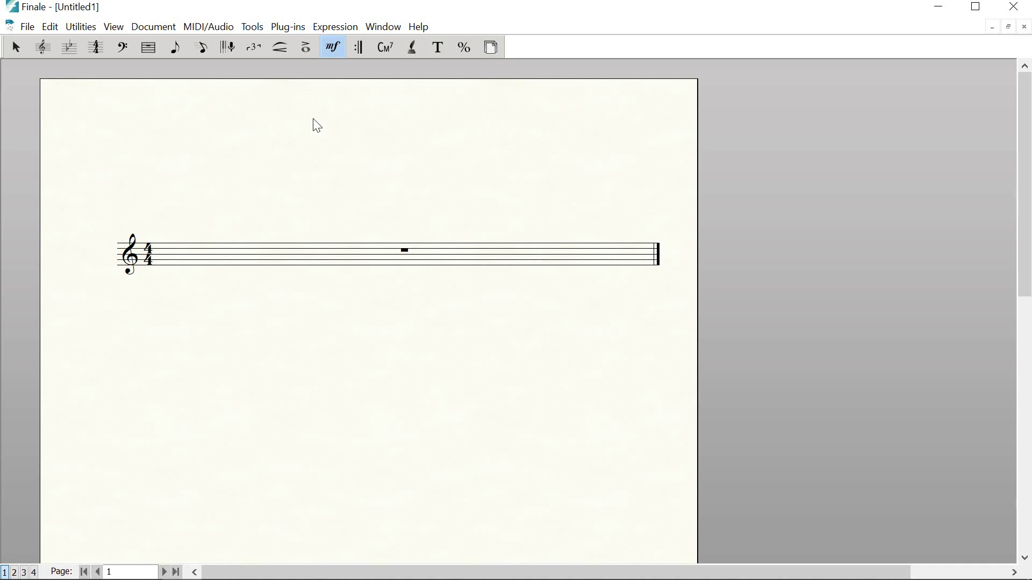
Add 44 measures with the Measure Tool, then switch to the Expression Tool
click(149, 47)
click(164, 86)
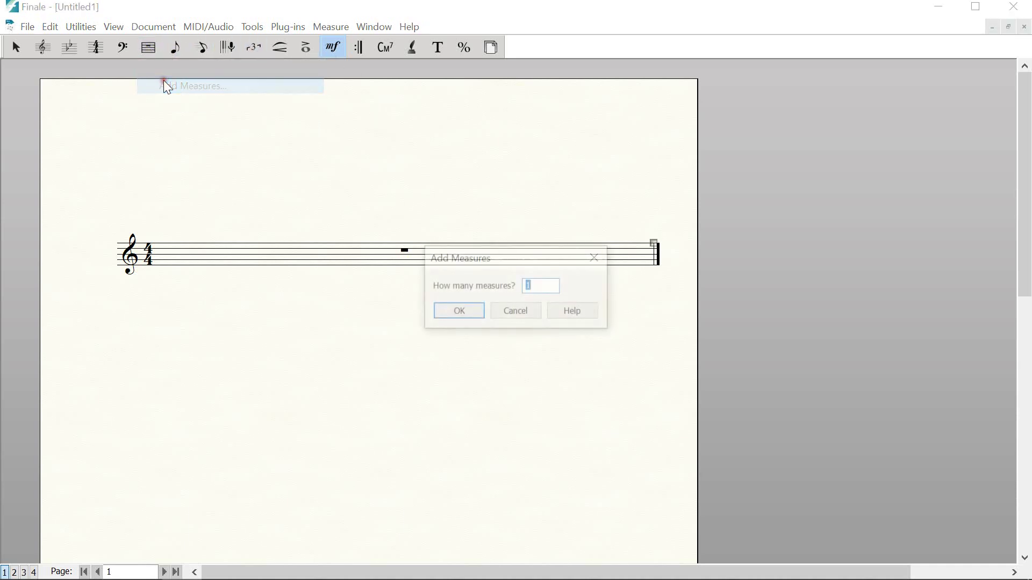
text(44)
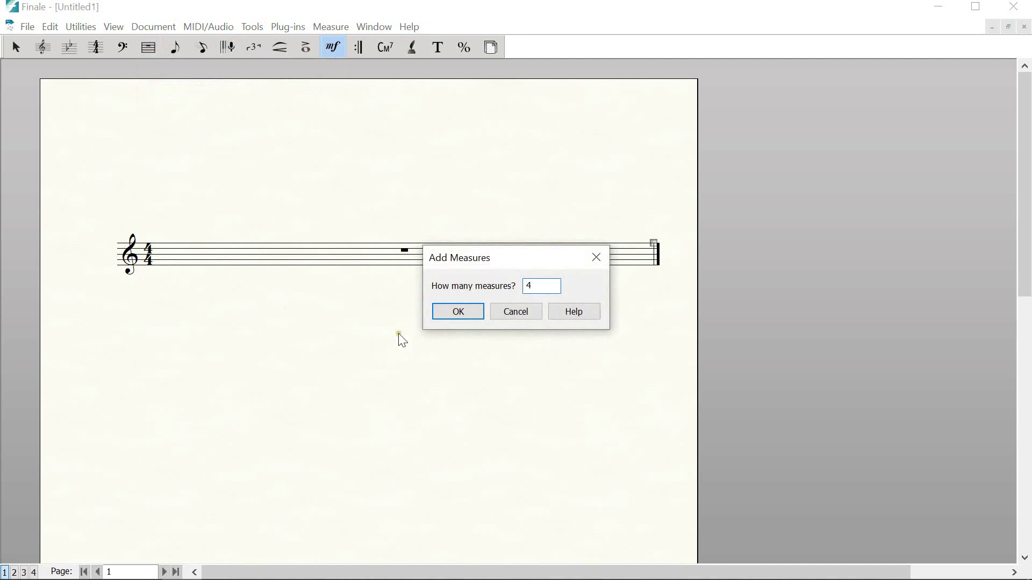
click(458, 313)
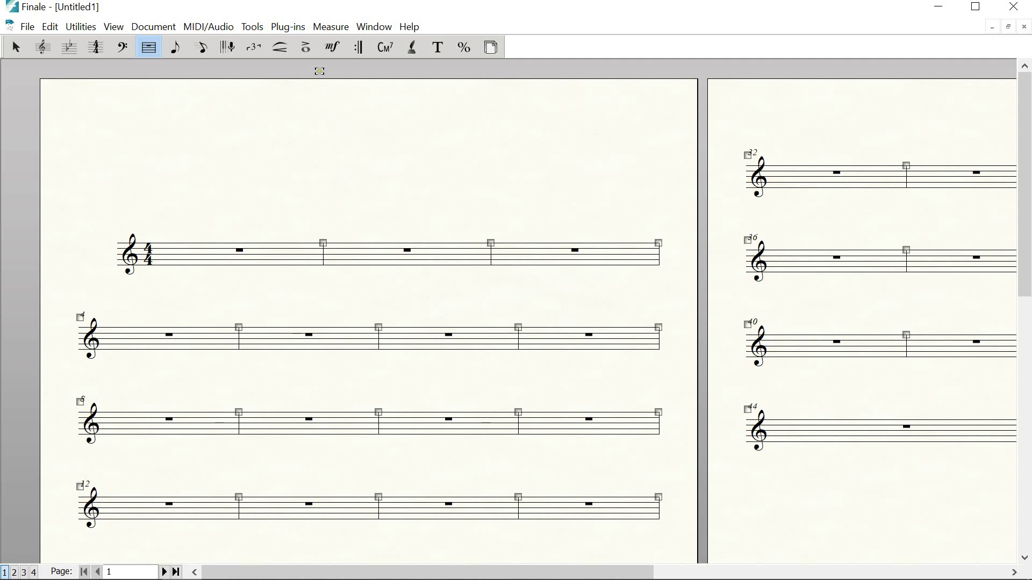
click(334, 49)
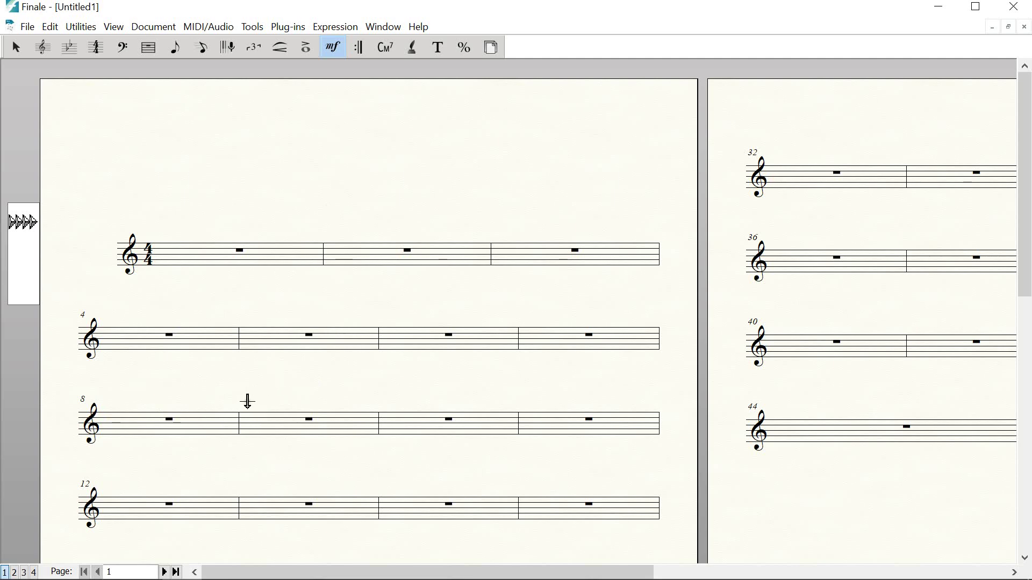
Open the expression list above measure 9, view the empty Rehearsal Marks category, then close it
double_click(251, 402)
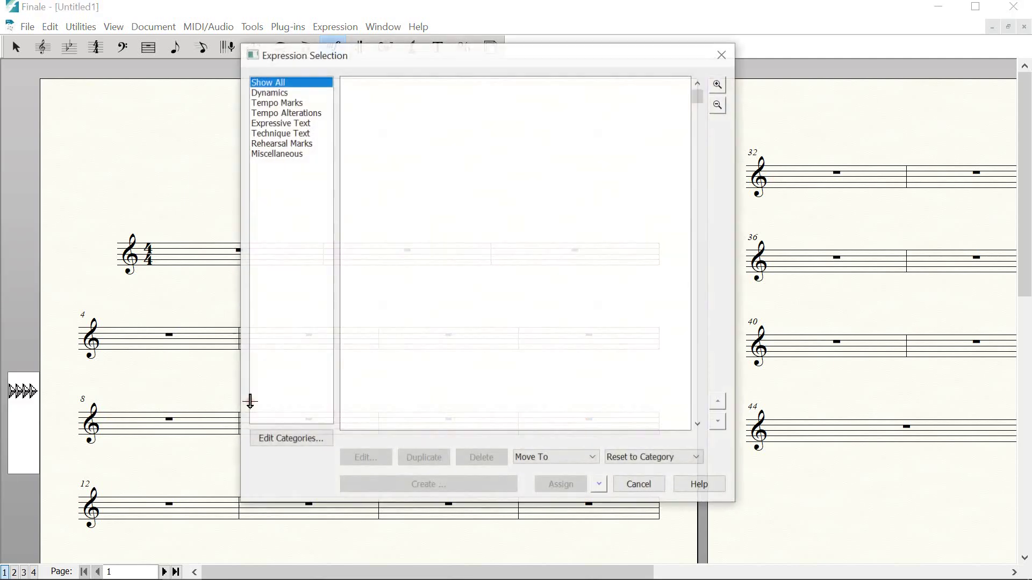
click(292, 142)
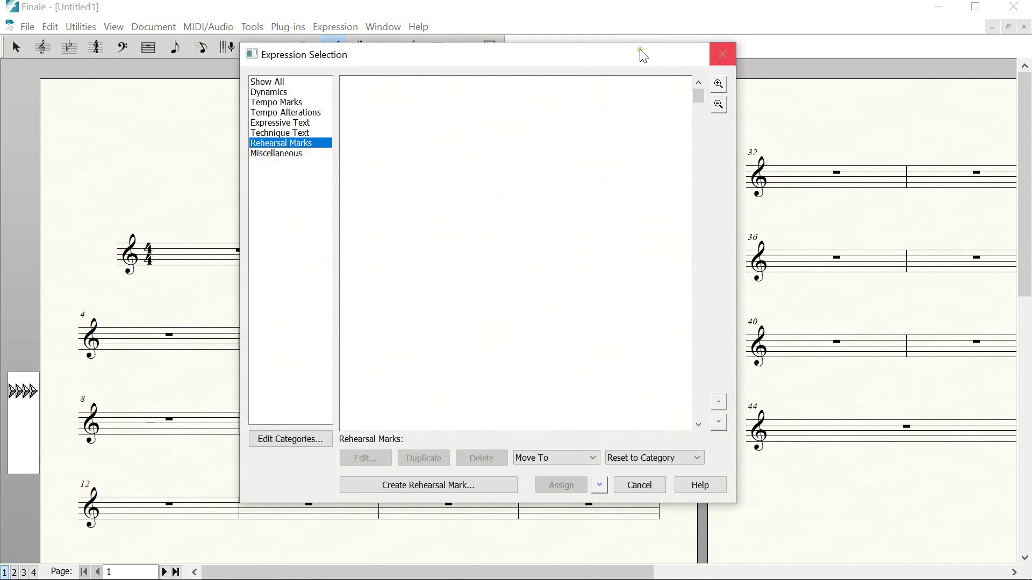
click(723, 55)
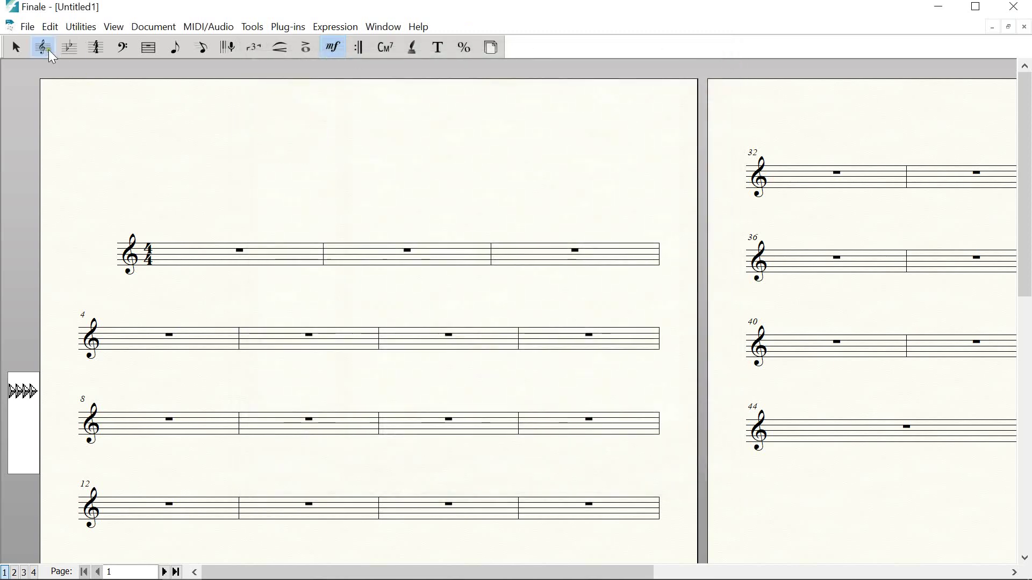
Load the Maestro Font Expressions library with File > Load Library
click(21, 28)
mouse_move(67, 263)
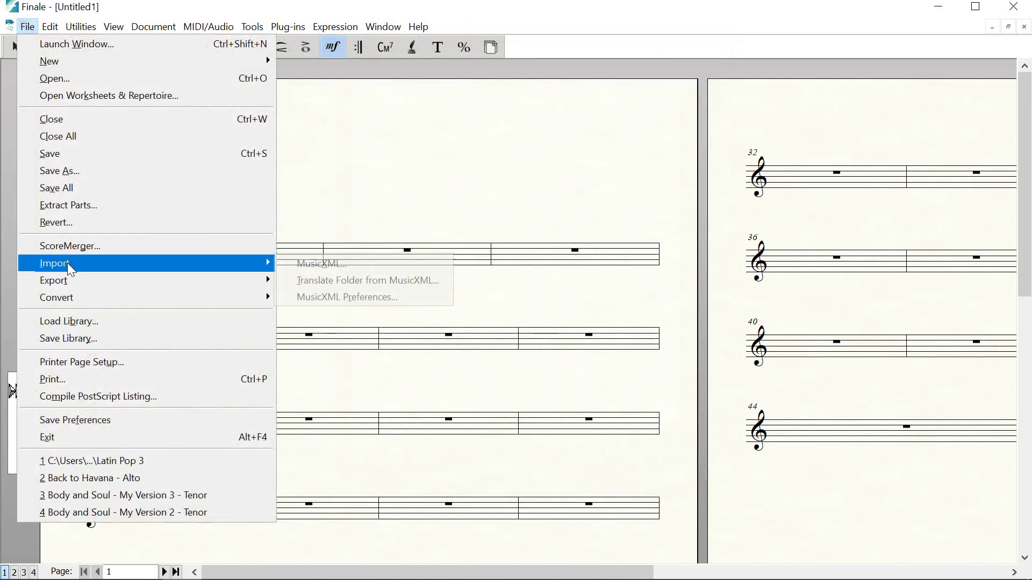
click(67, 317)
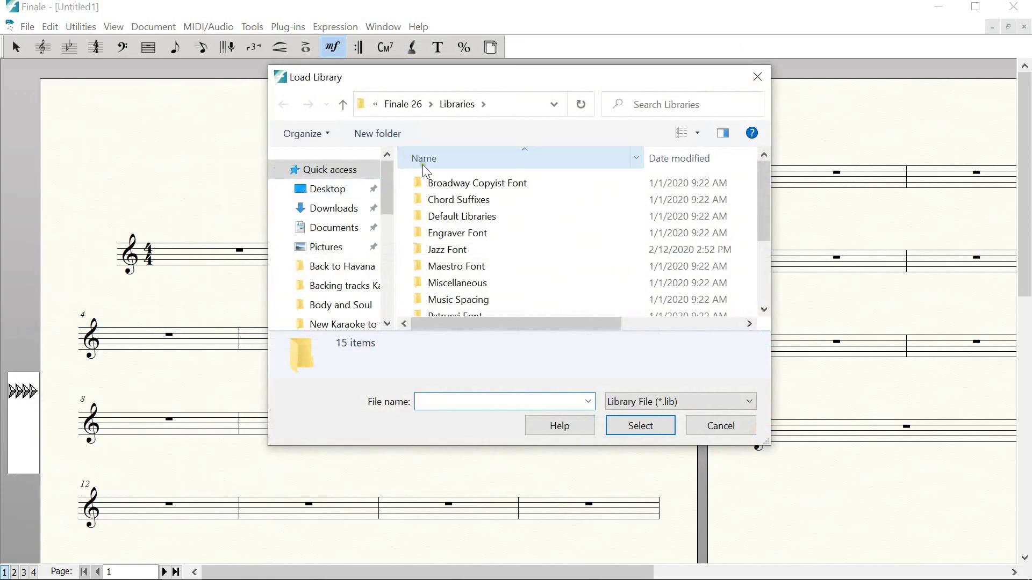
double_click(436, 271)
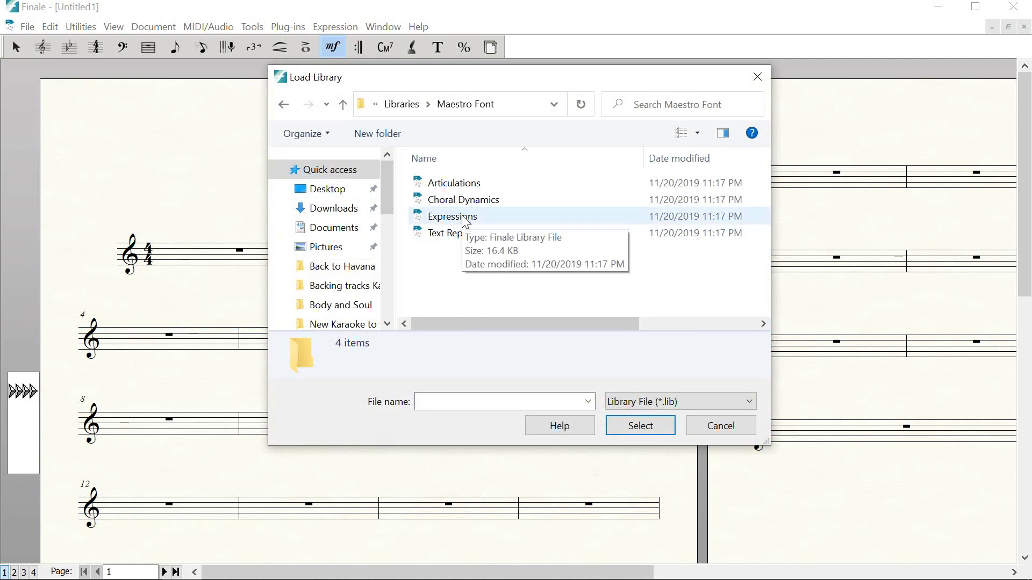
double_click(427, 216)
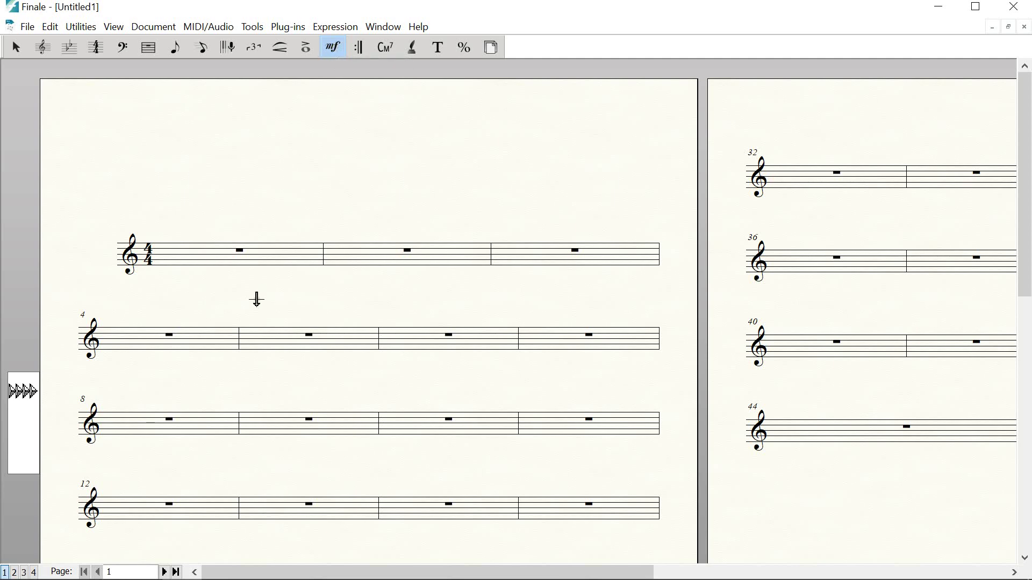
Assign the boxed rehearsal-letter expression 69 (A, B, C...AA, BB, CC) above measure 9
double_click(267, 403)
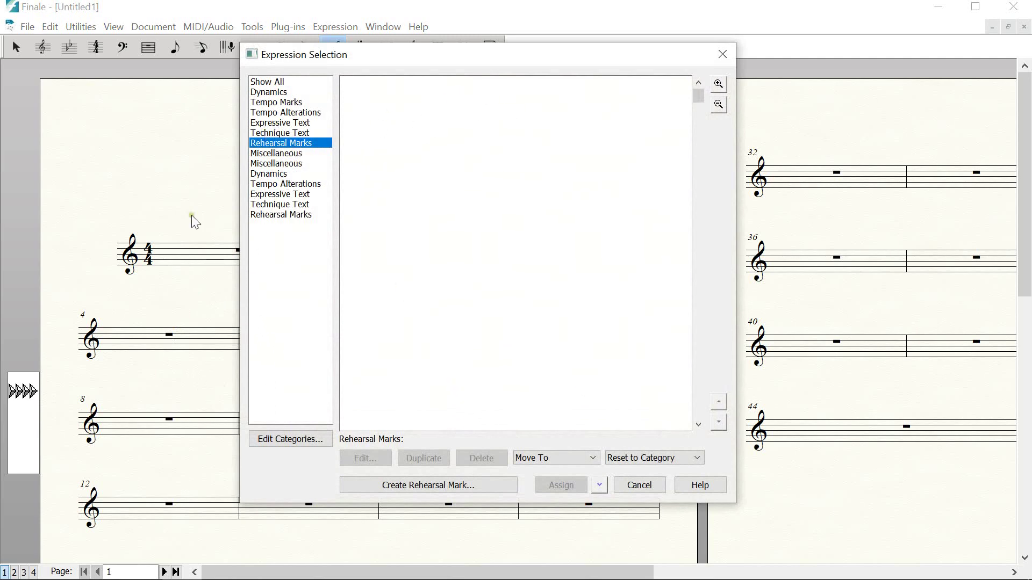
click(268, 215)
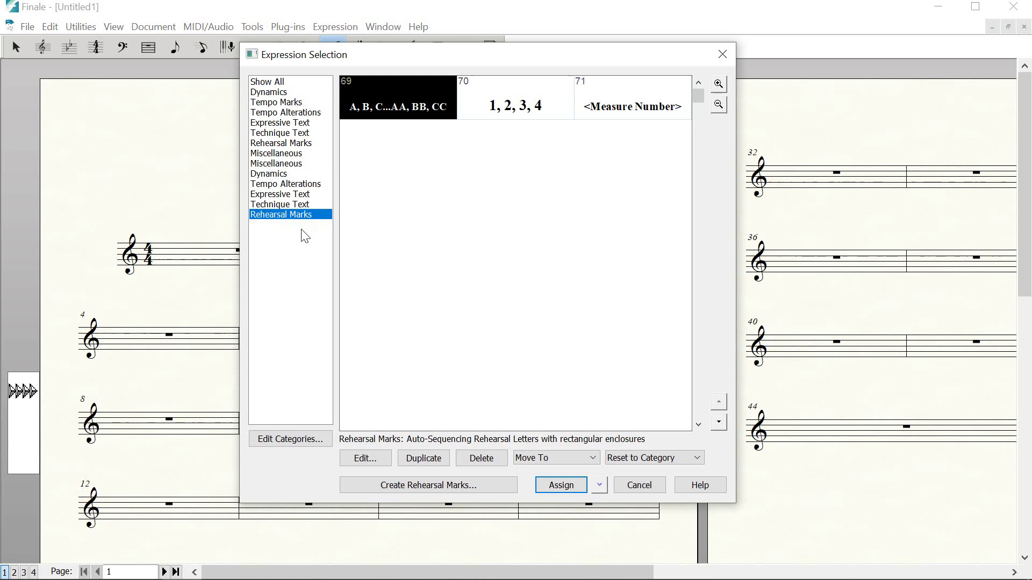
click(517, 100)
click(407, 97)
click(536, 94)
click(376, 94)
click(561, 485)
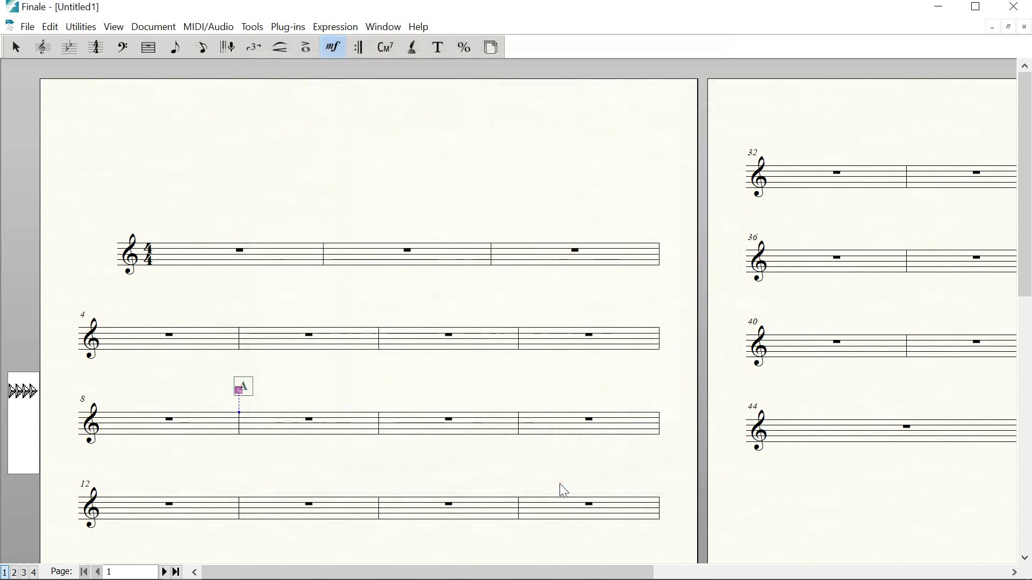
Nudge letter A, then place boxed letter B above measure 15 and nudge it into position
mouse_move(237, 394)
mouse_down()
mouse_move(258, 416)
mouse_move(243, 404)
mouse_up()
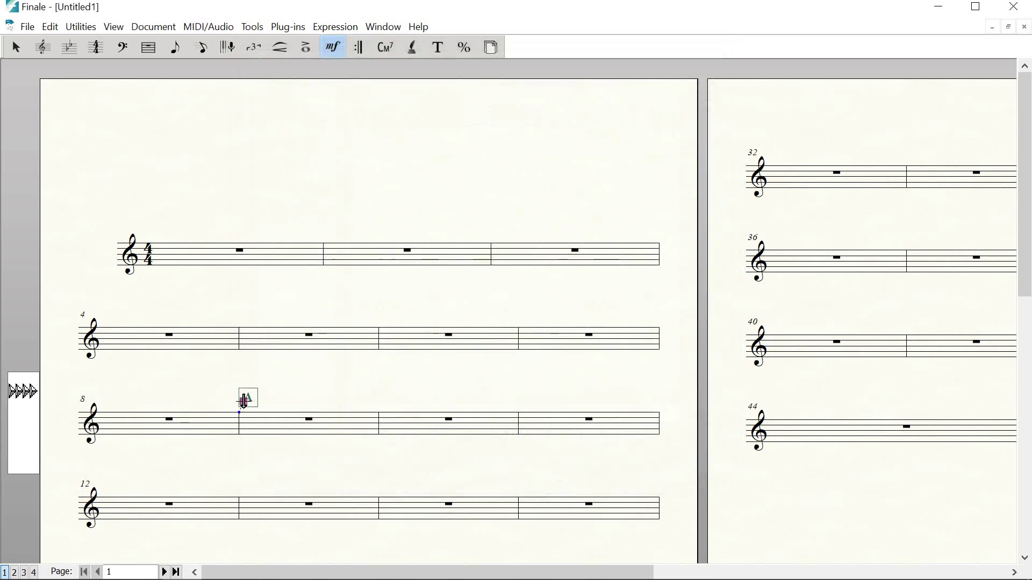
double_click(528, 480)
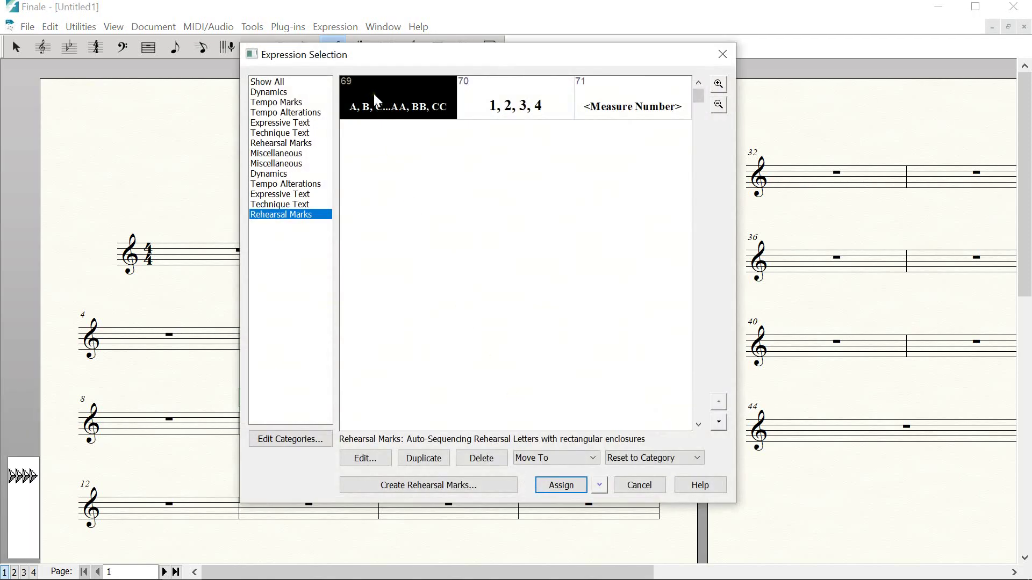
click(557, 482)
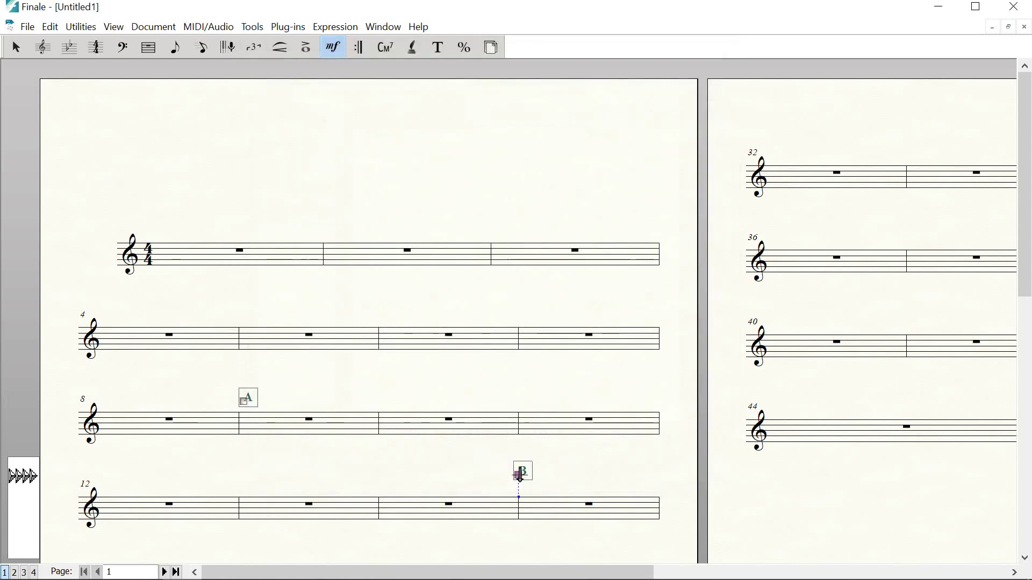
drag(521, 476, 525, 484)
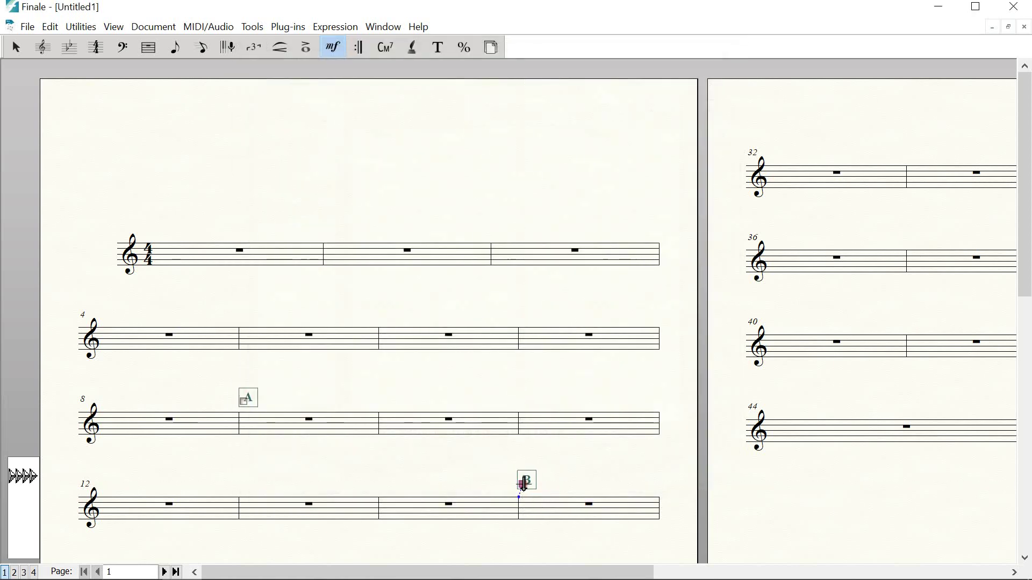
Place boxed letter C above measure 36 and shift it to the right
double_click(785, 233)
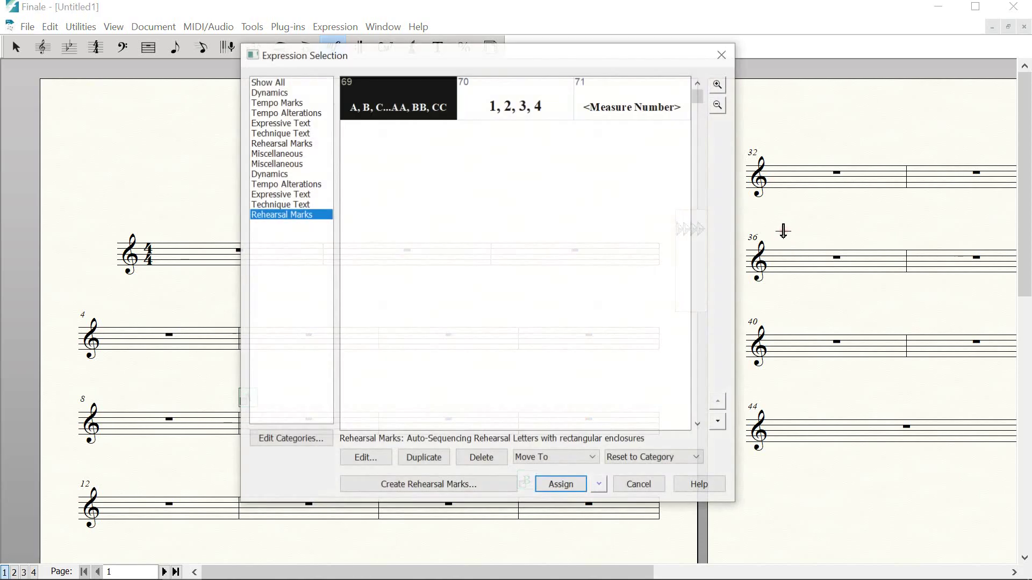
click(506, 108)
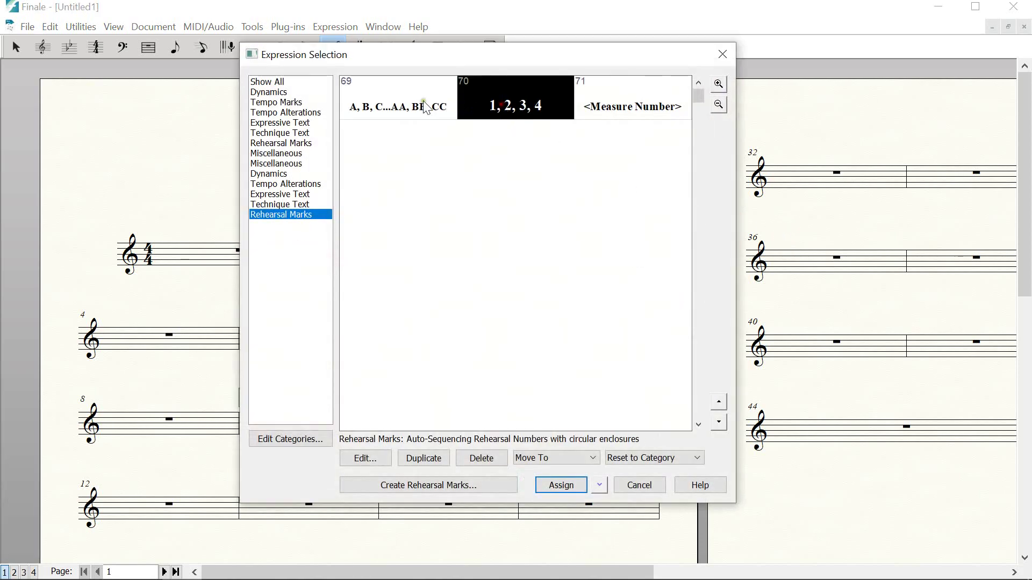
click(407, 106)
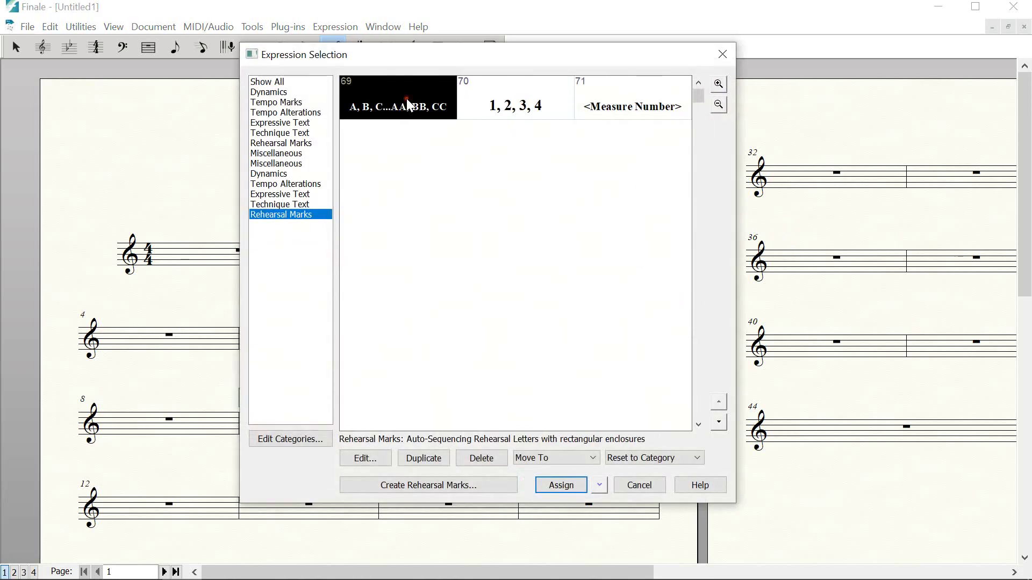
click(555, 484)
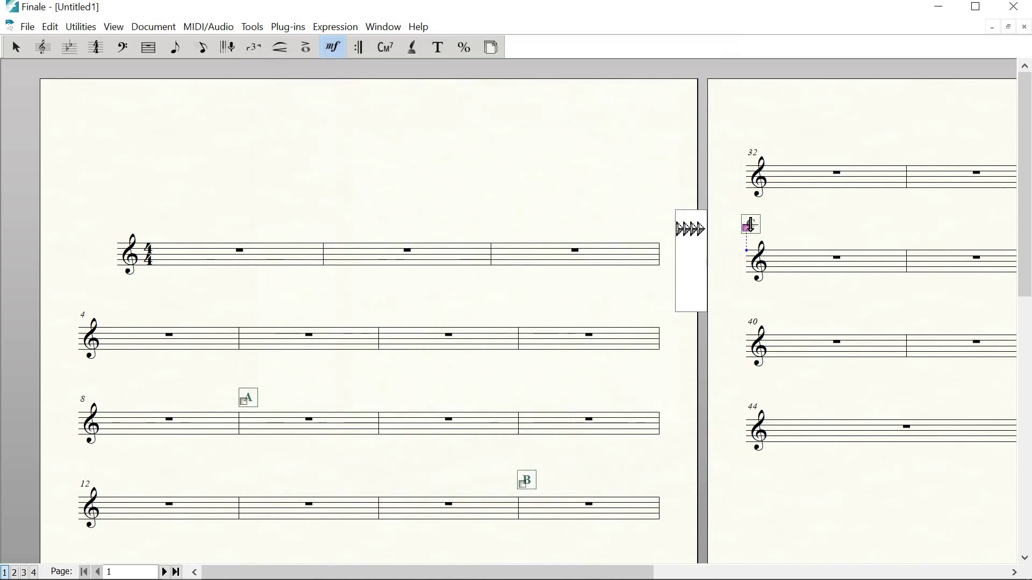
drag(746, 228, 792, 233)
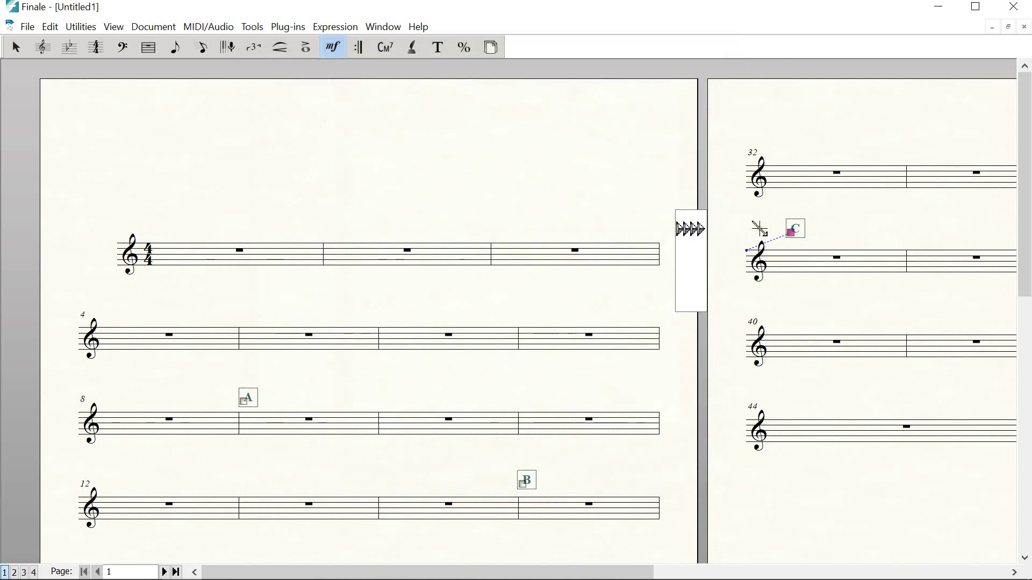
Open the rehearsal-letter expression for editing and stop it using the category font
double_click(258, 417)
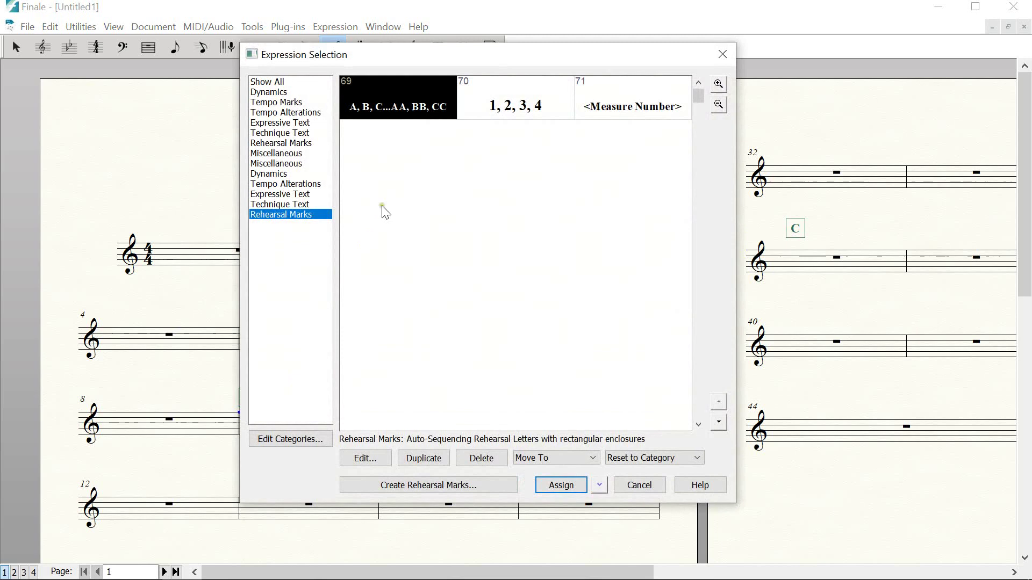
click(365, 458)
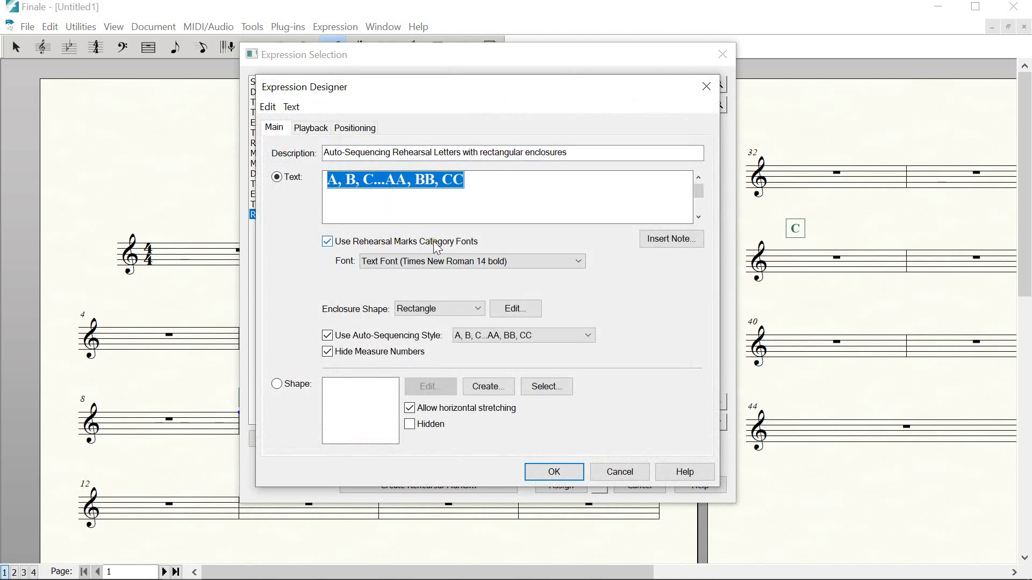
click(448, 268)
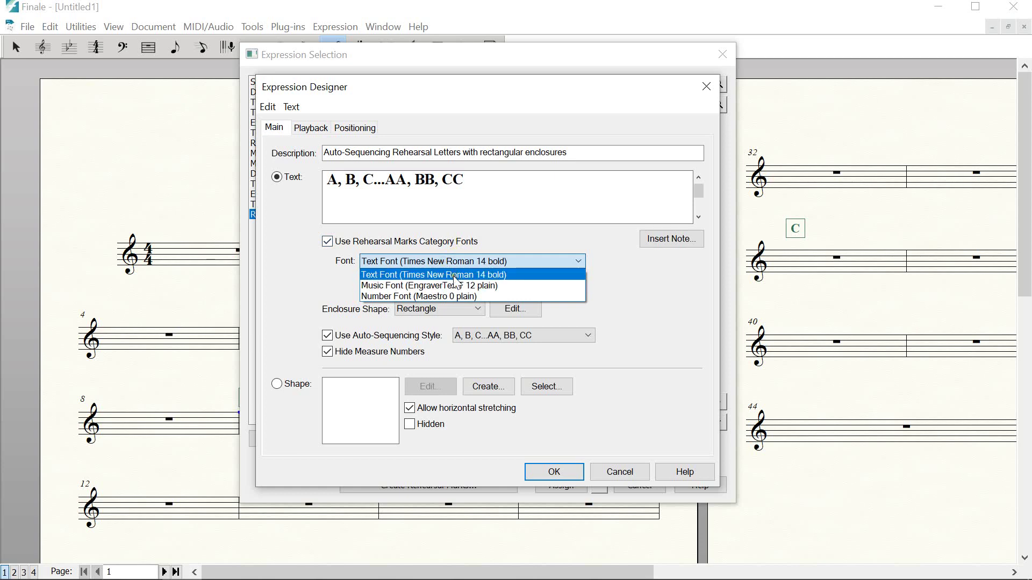
click(330, 249)
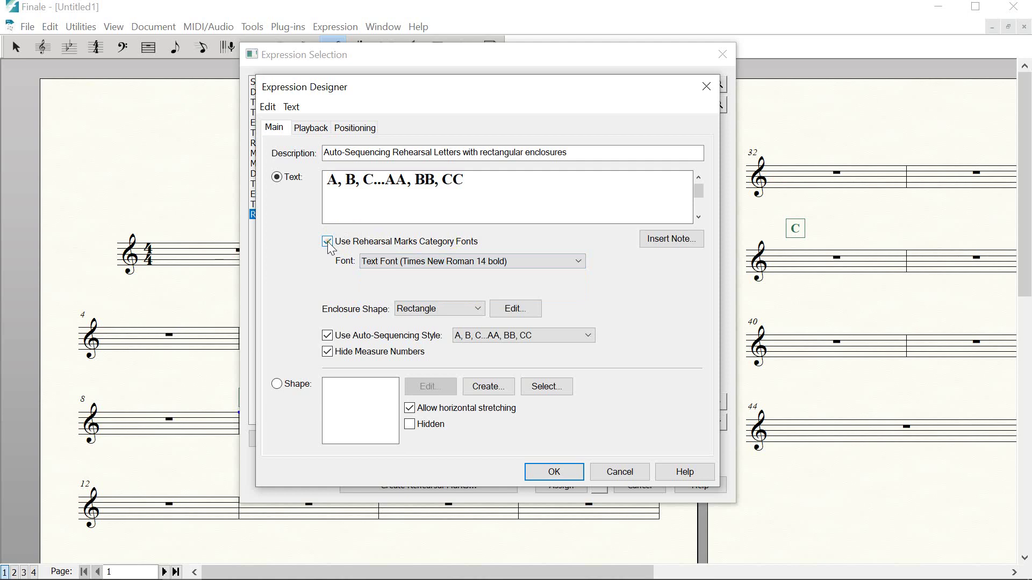
click(328, 243)
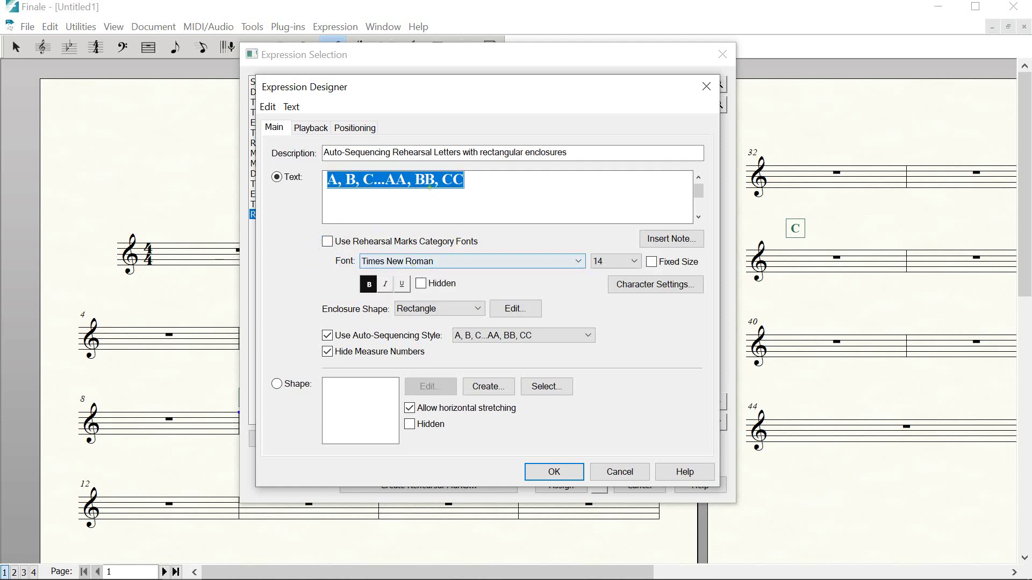
Set the letters to 16-point bold Arial, confirm the design, and assign mark B above measure 15
click(631, 284)
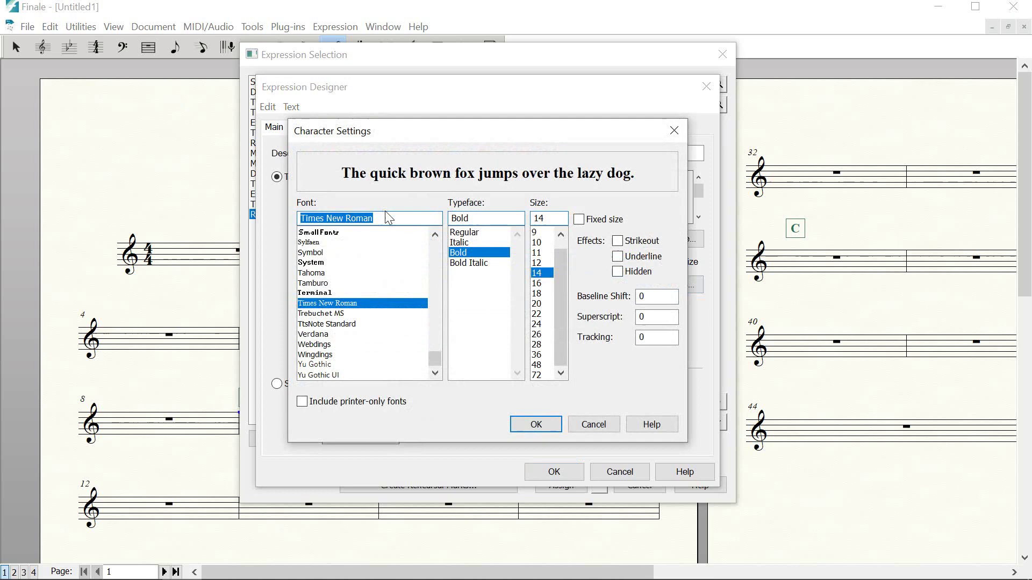
text(a)
click(332, 231)
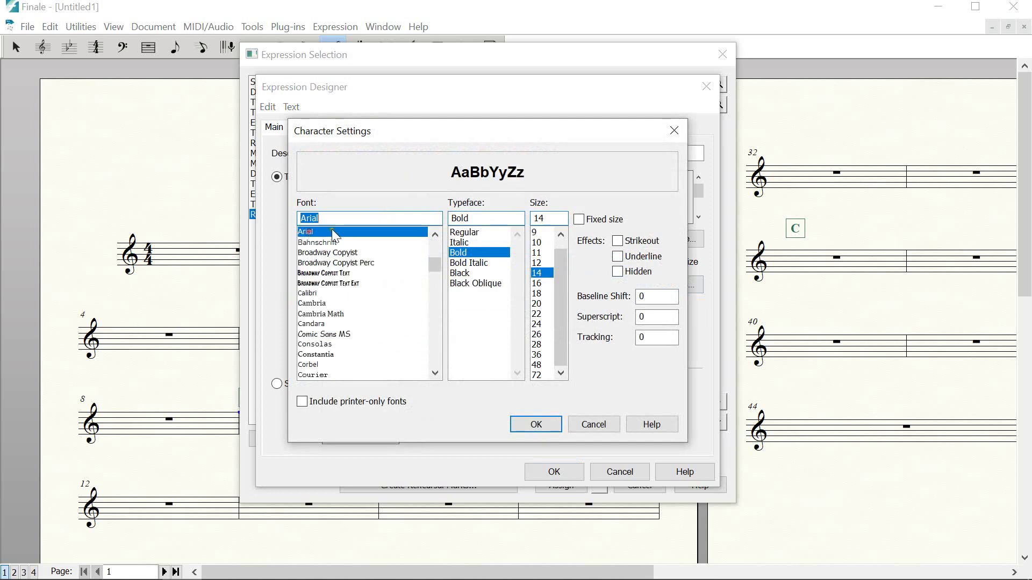
click(538, 283)
click(537, 426)
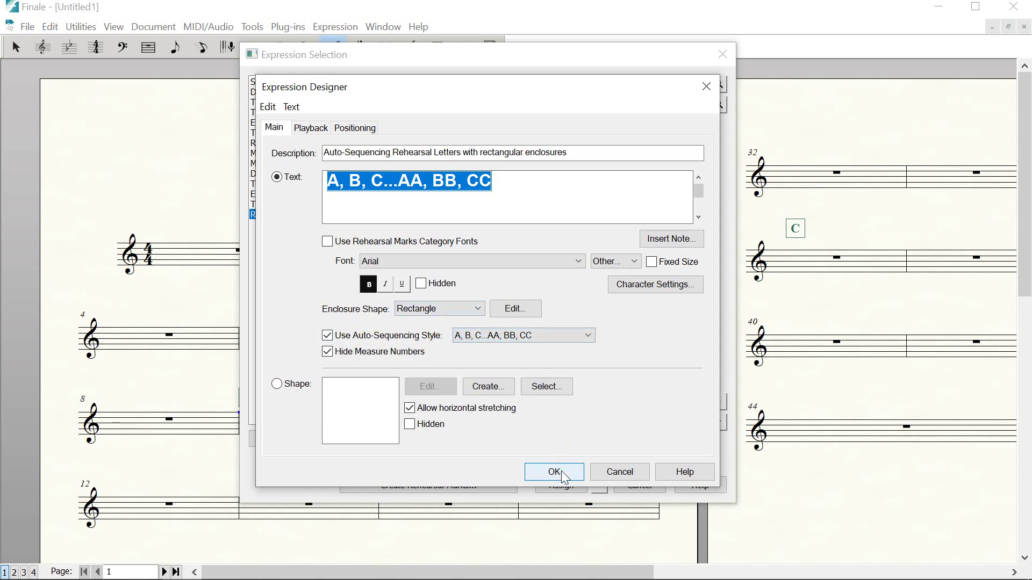
click(565, 477)
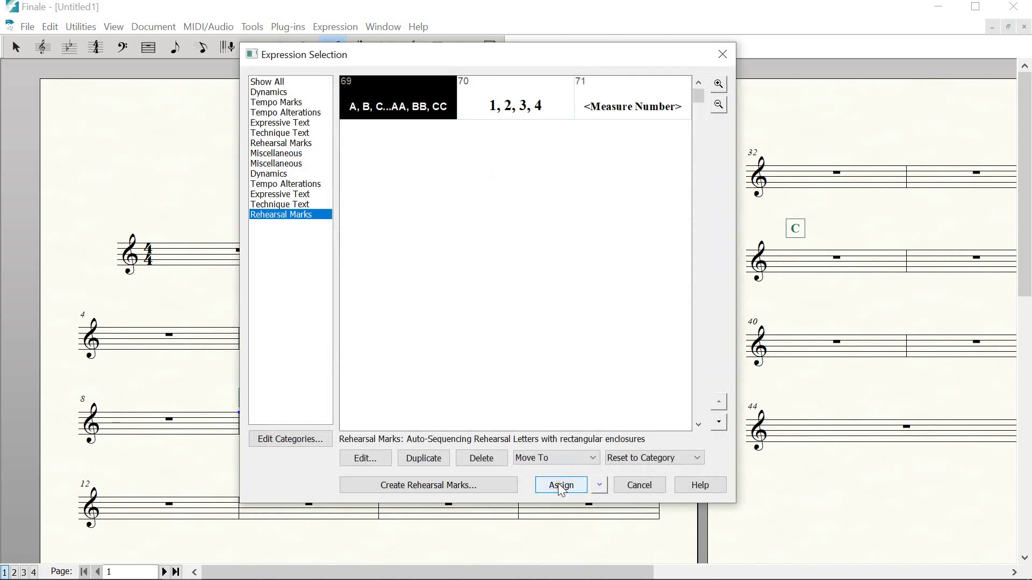
click(560, 485)
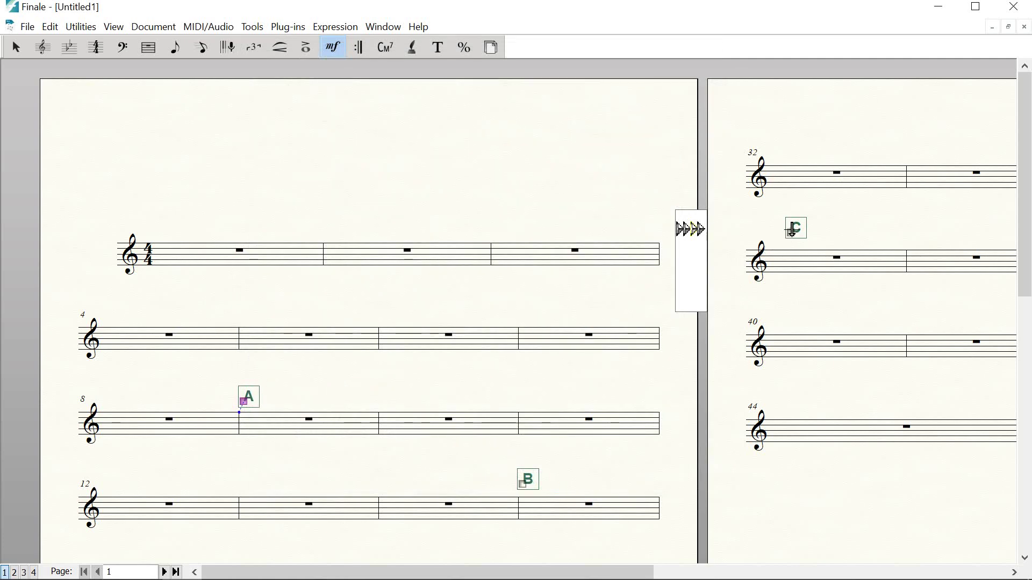
Open the rehearsal-letter enclosure settings from mark A and adjust the box height in the preview
double_click(243, 402)
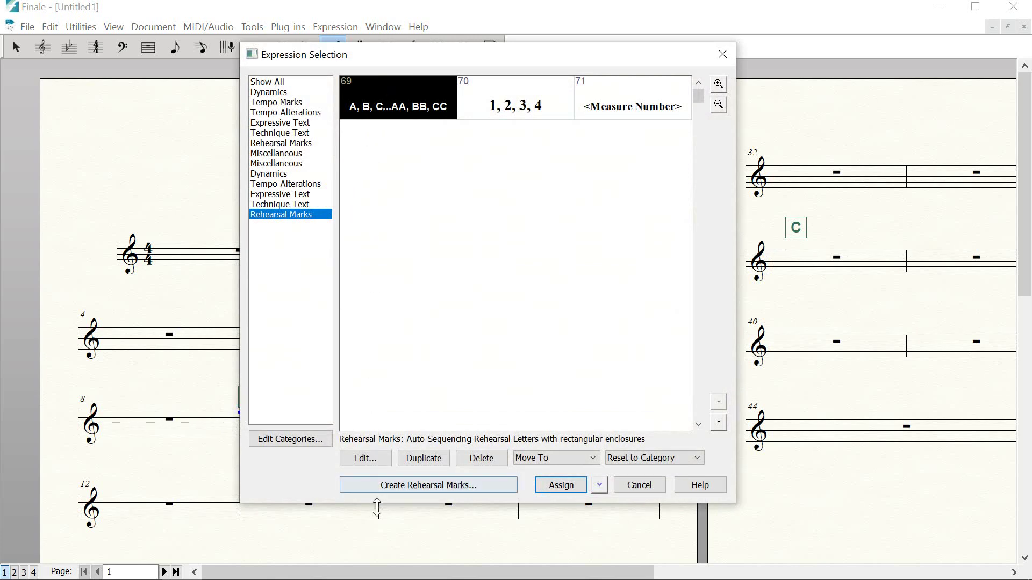
click(366, 458)
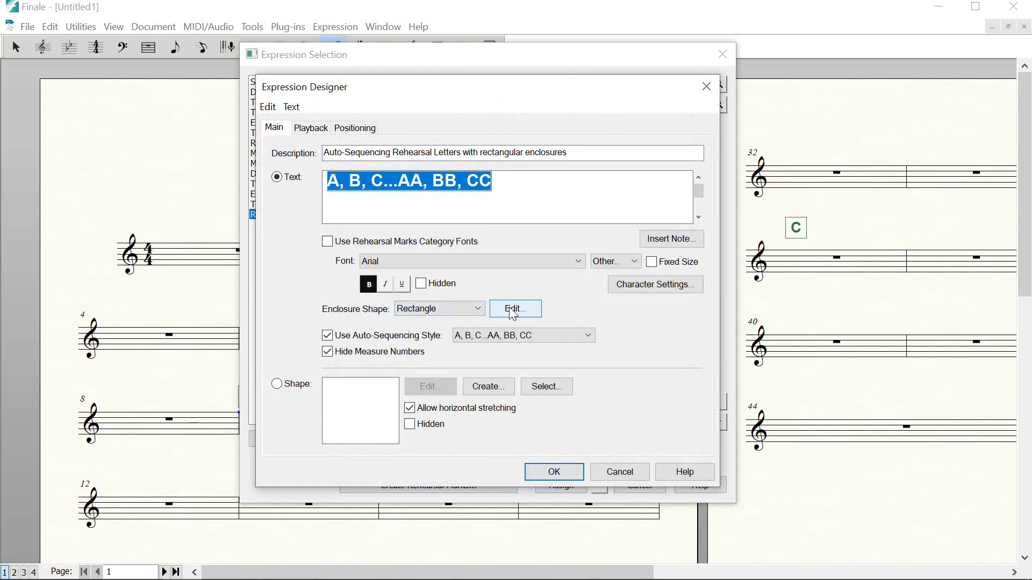
click(513, 310)
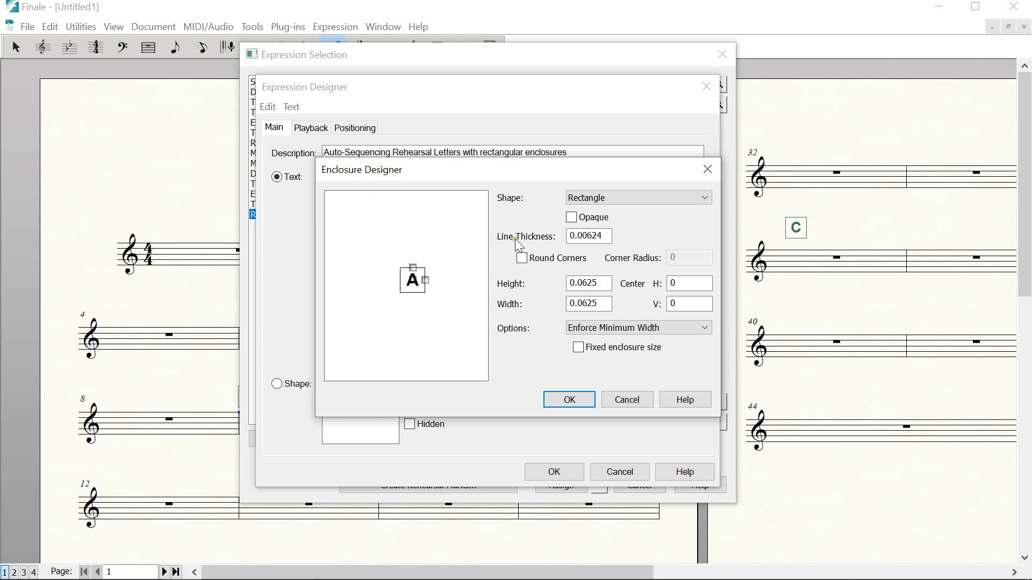
drag(582, 236, 606, 235)
text(14)
click(414, 268)
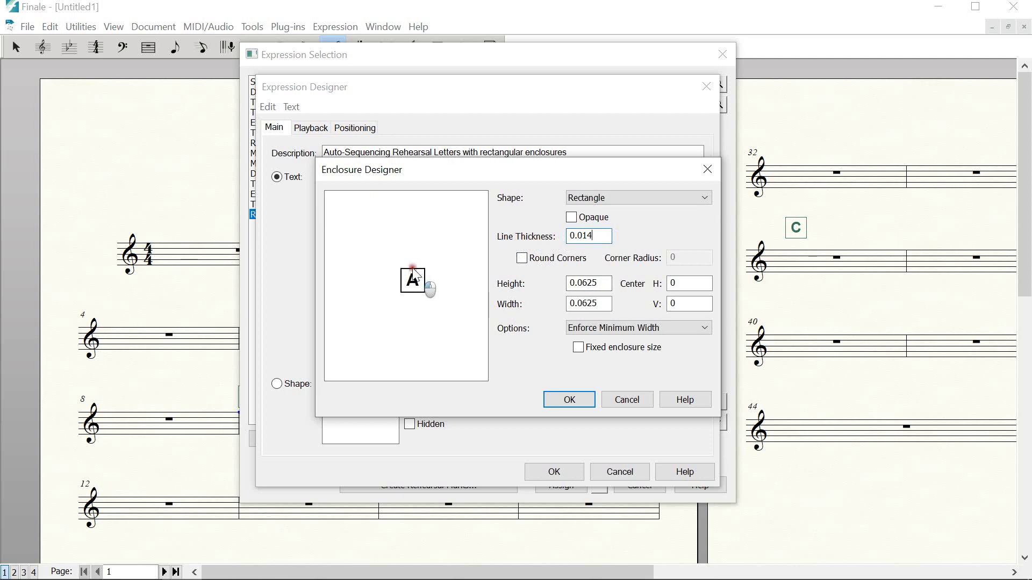
drag(416, 275, 413, 276)
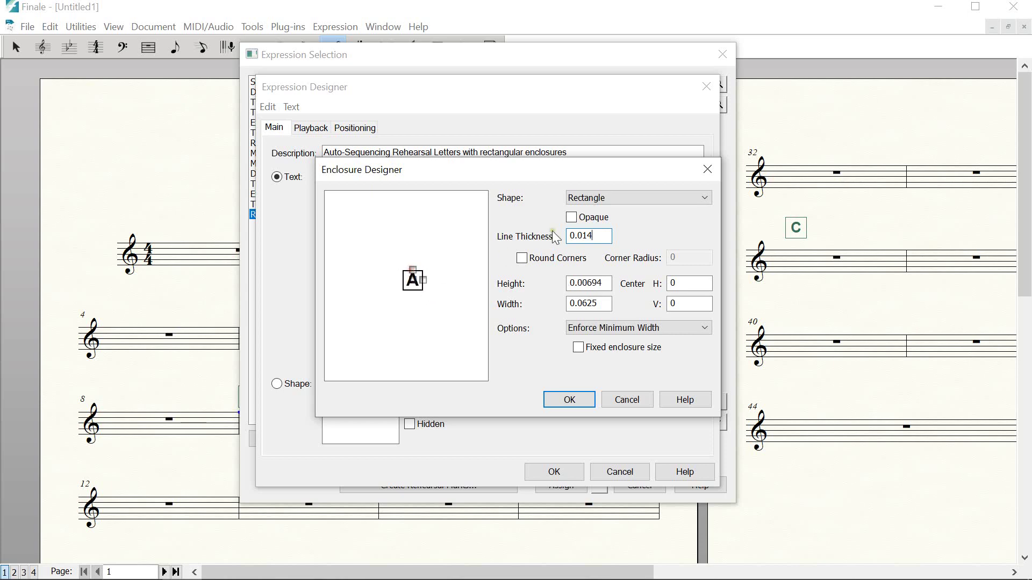
Set the enclosure line thickness to 0.020 and confirm both dialogs
drag(593, 236, 588, 236)
text(9)
drag(594, 236, 588, 236)
text(25)
text(0)
click(570, 399)
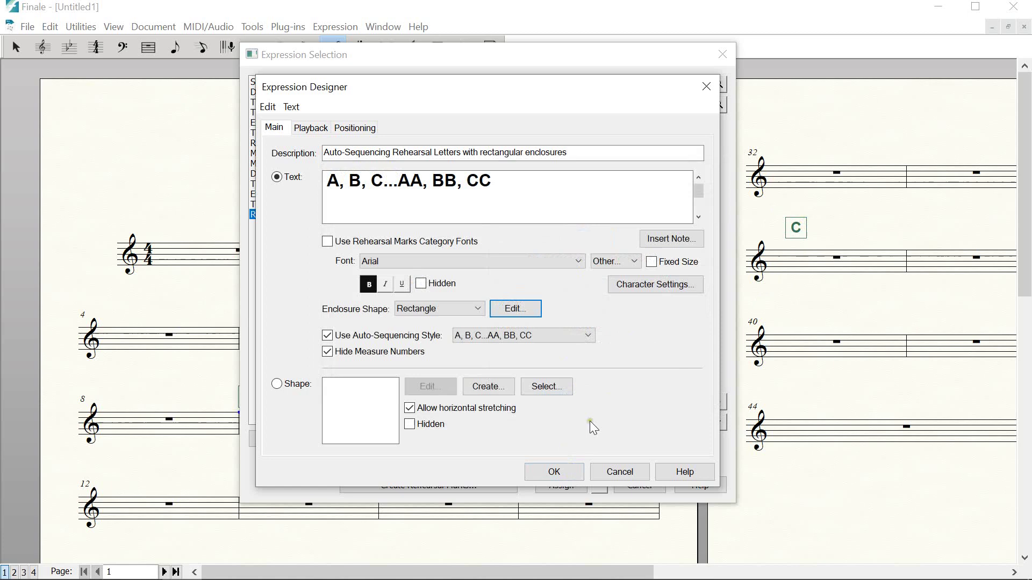
click(554, 473)
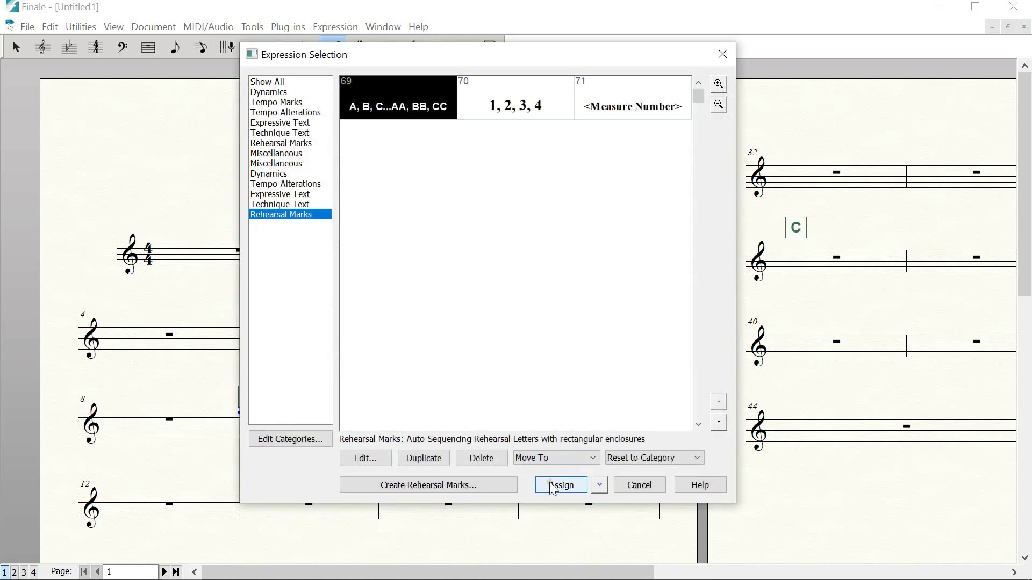
Assign the updated mark, then reopen mark A's enclosure settings
click(556, 485)
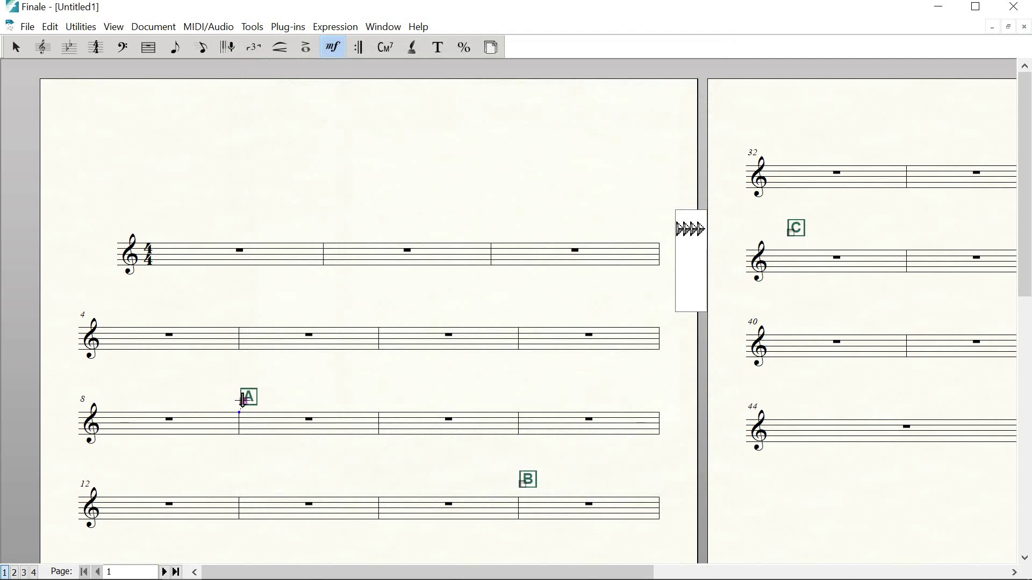
double_click(244, 398)
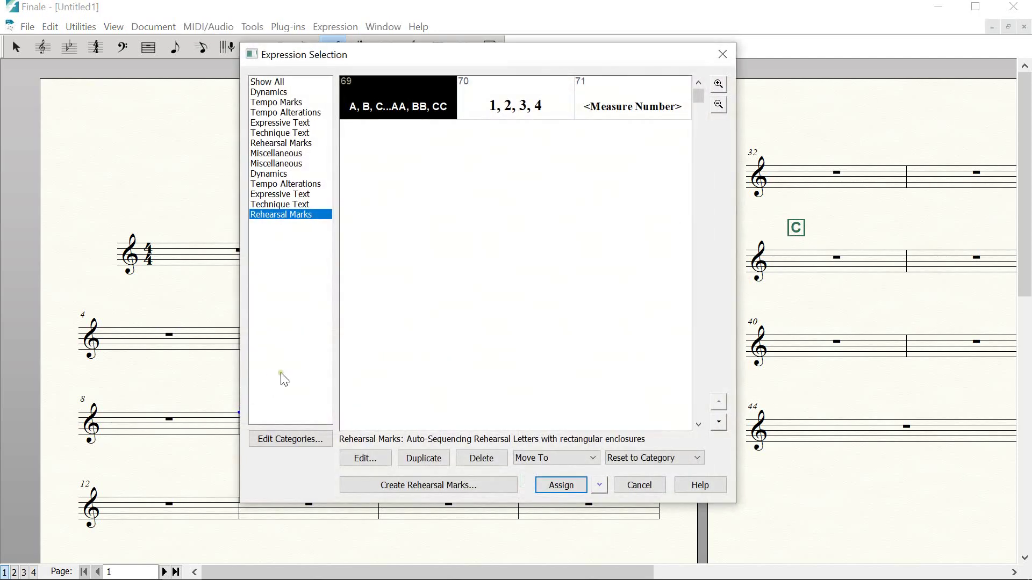
click(374, 458)
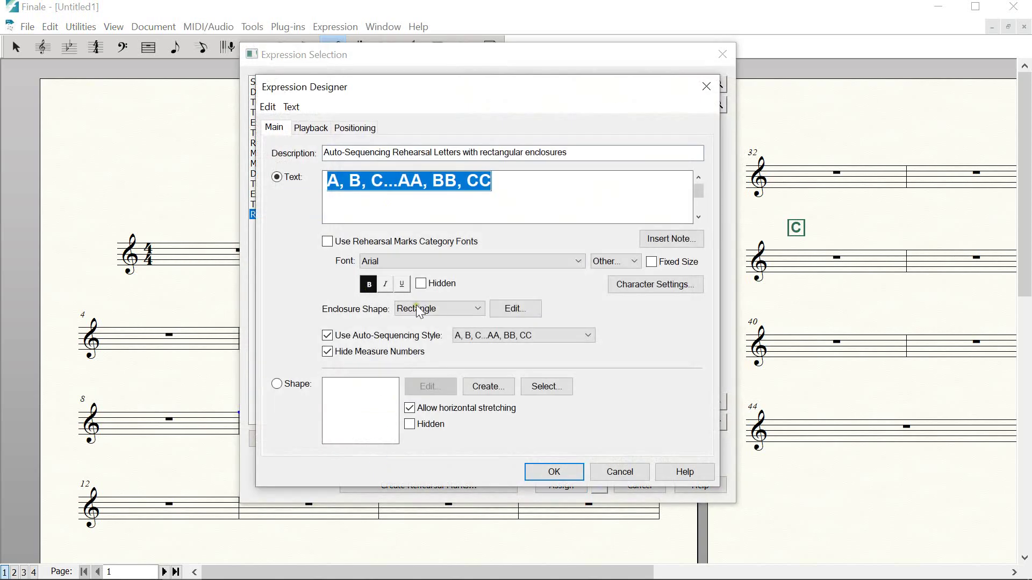
click(514, 309)
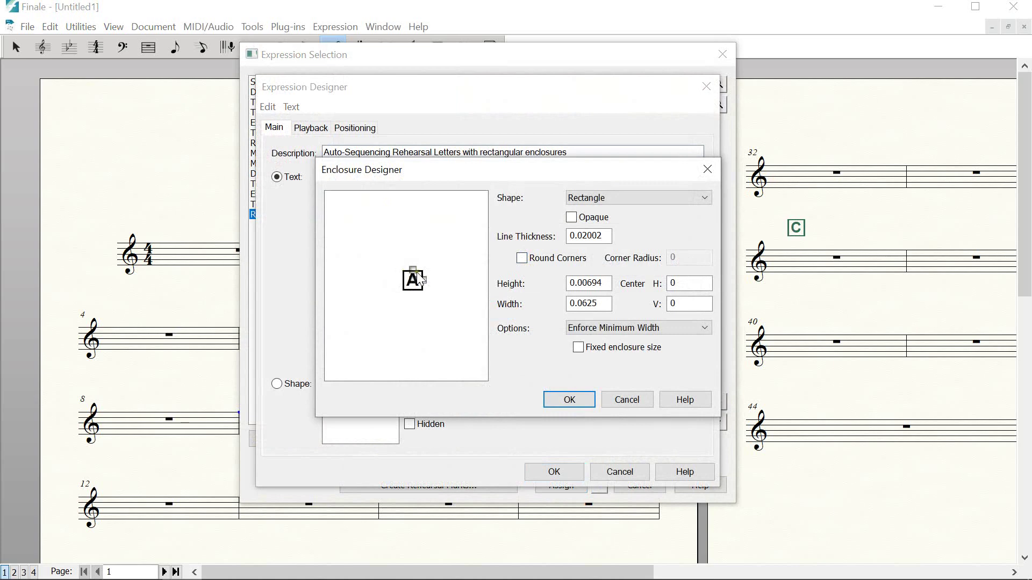
Enable Round Corners on the enclosure, confirm both dialogs, and reassign mark B above measure 15
click(522, 259)
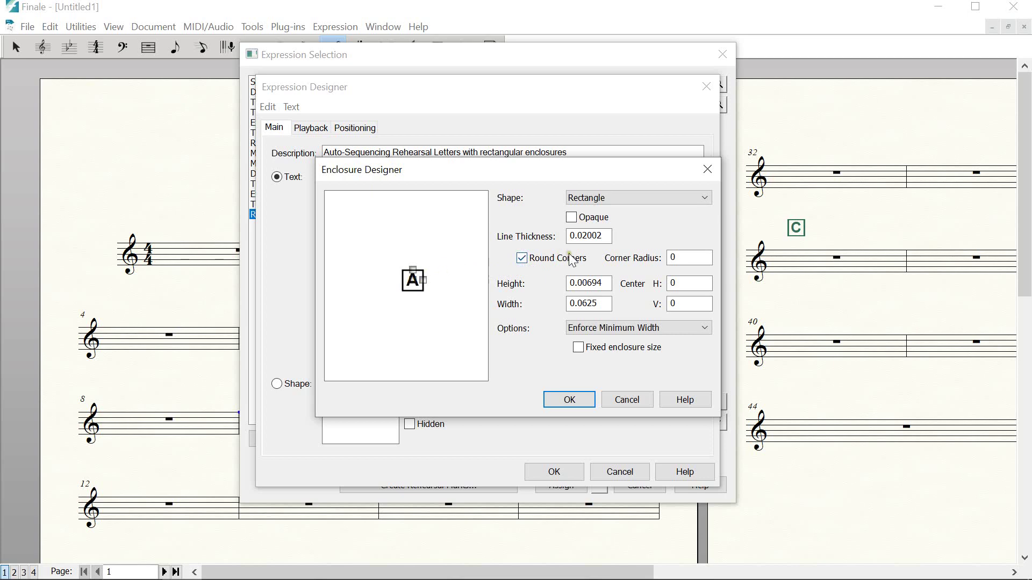
click(522, 258)
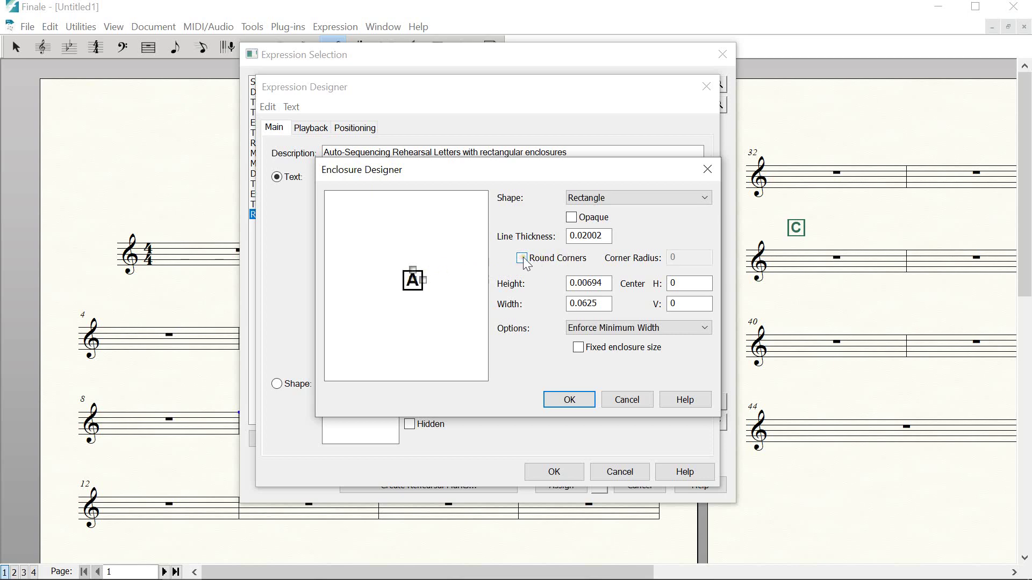
click(527, 263)
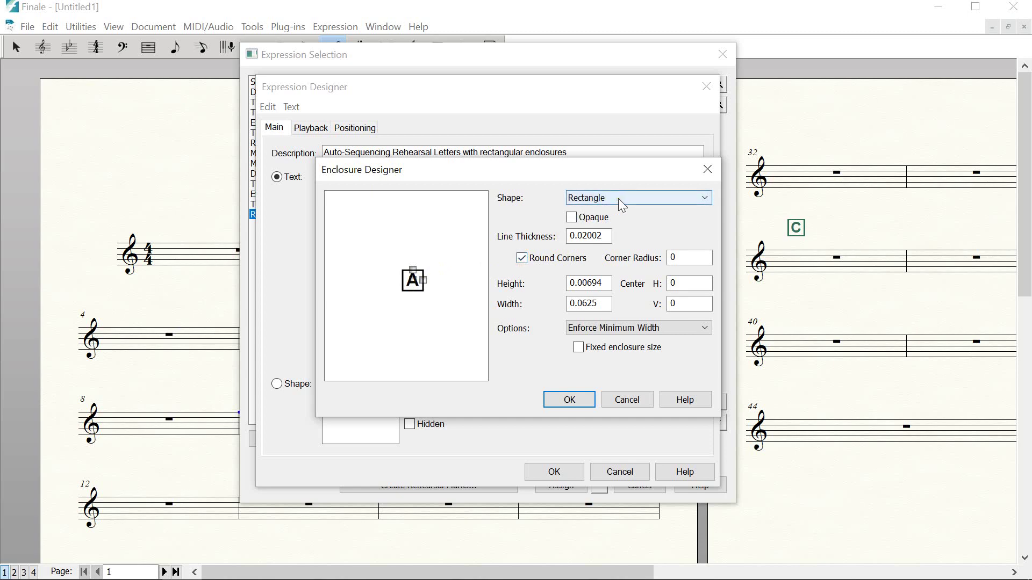
click(580, 400)
click(552, 473)
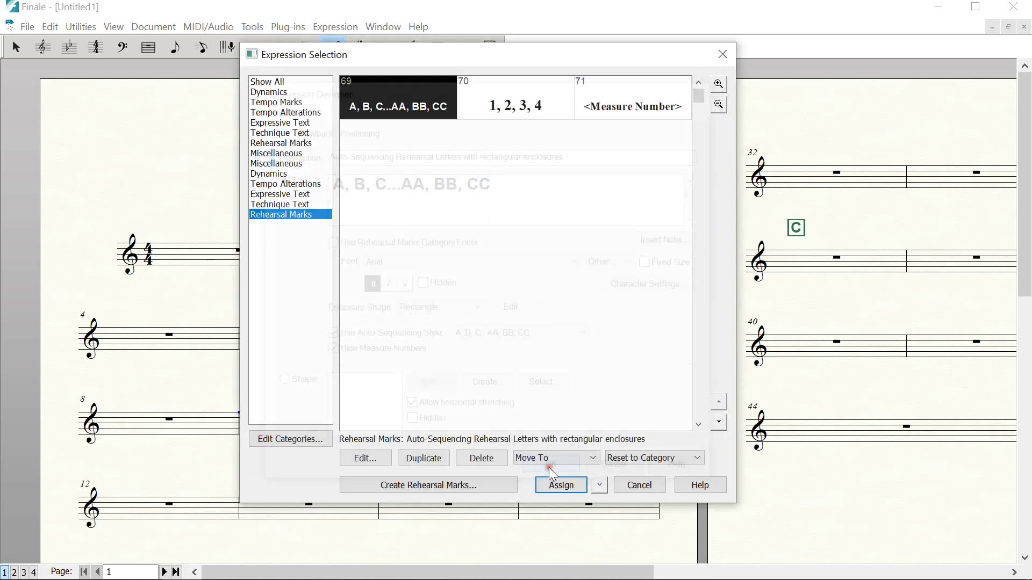
click(558, 484)
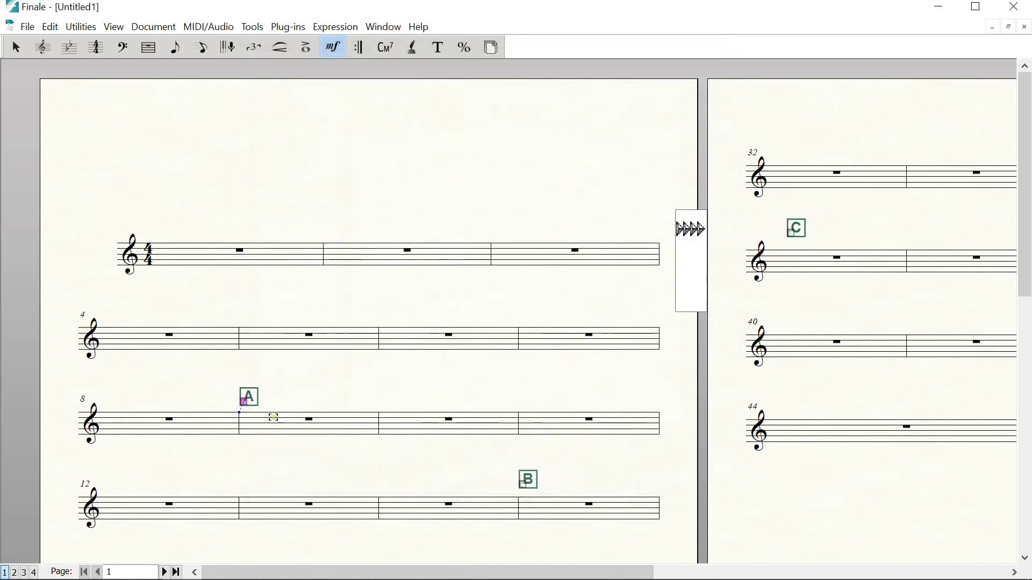
double_click(245, 402)
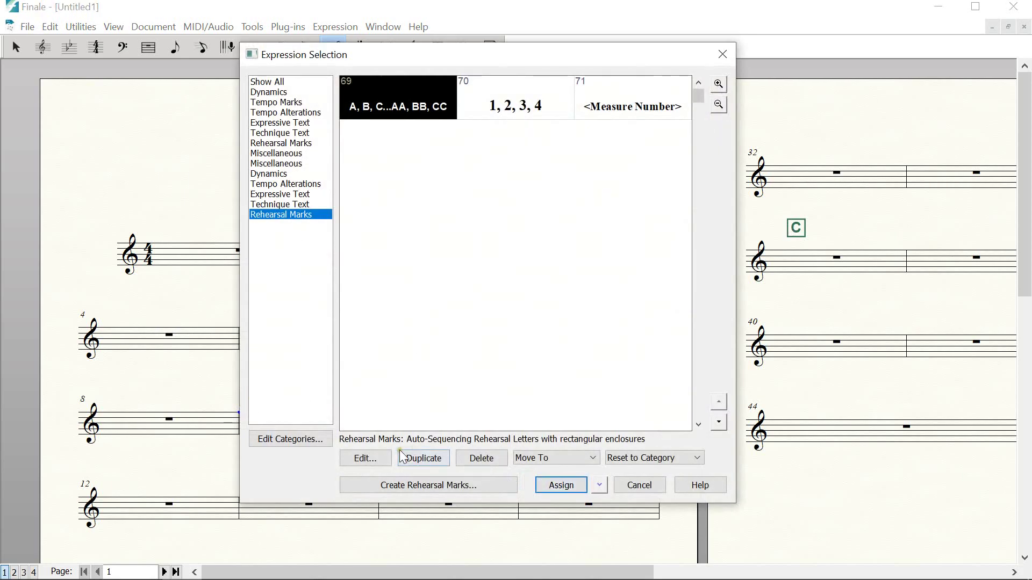
Set the rehearsal-letter enclosure corner radius to .05
click(365, 458)
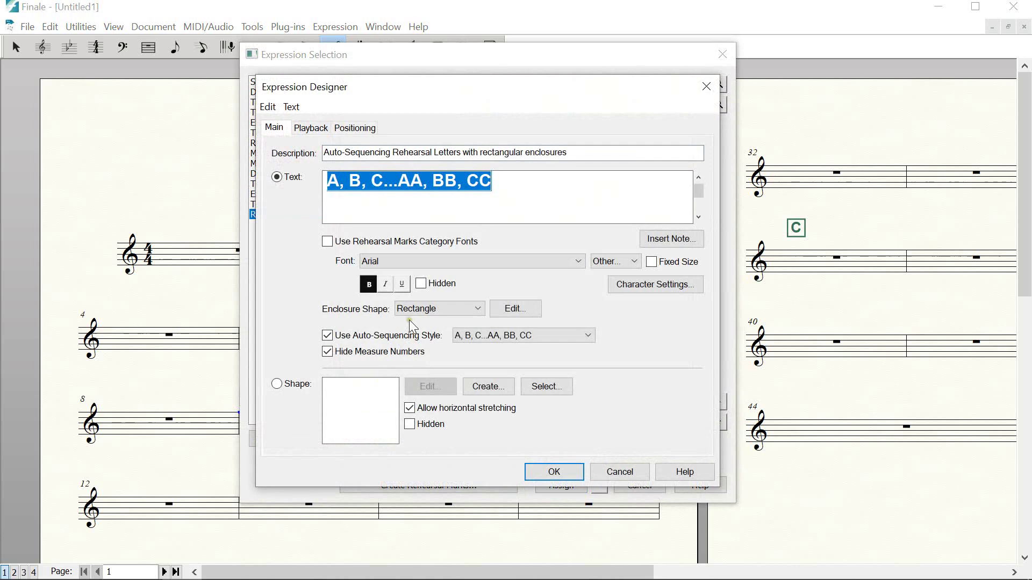
click(510, 307)
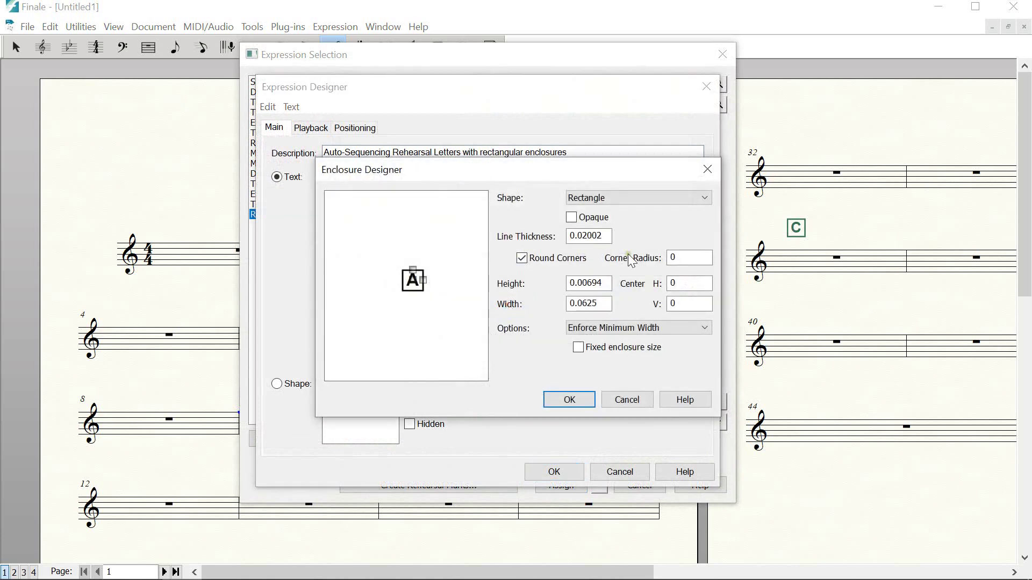
click(675, 258)
drag(676, 256, 660, 262)
text(.01)
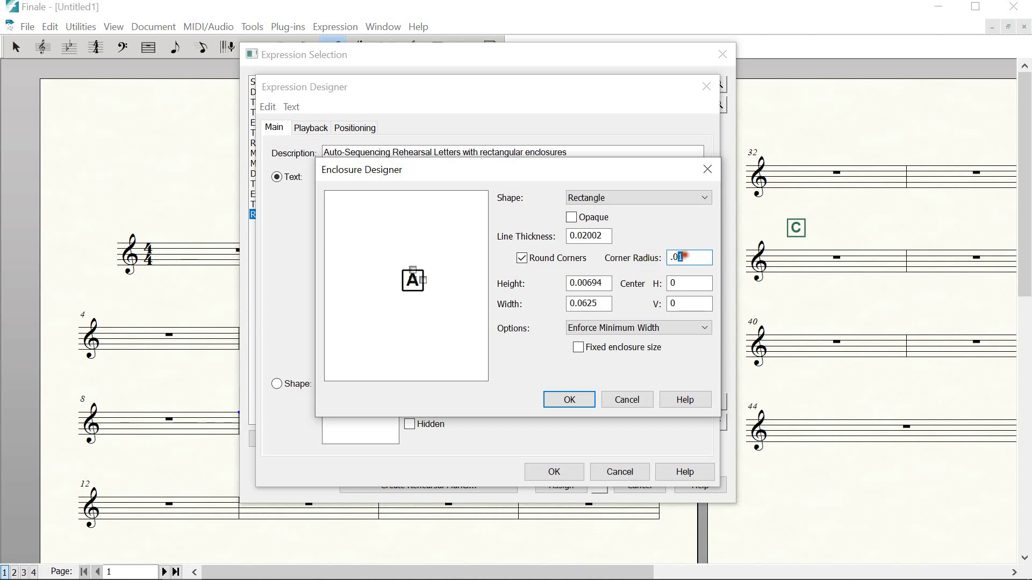
text(9)
drag(683, 257, 677, 258)
text(5)
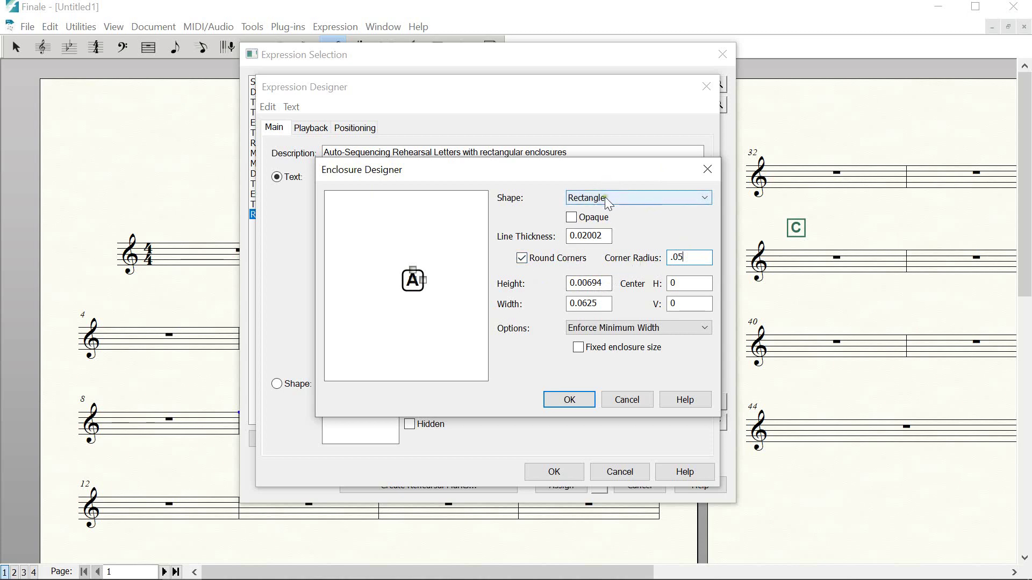
Try an ellipse enclosure, revert to the rounded rectangle, and assign the letters to the score
click(588, 198)
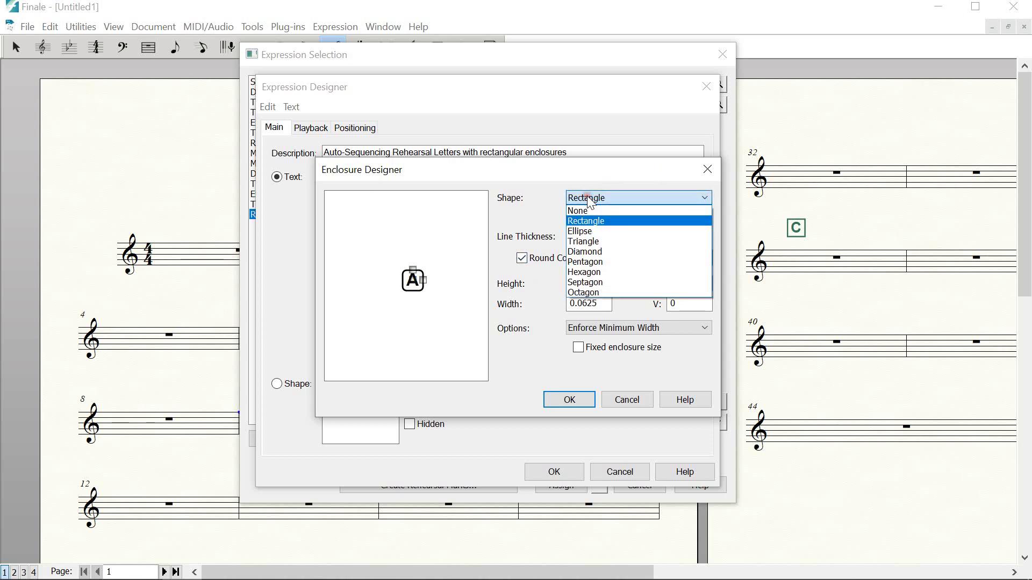
click(582, 238)
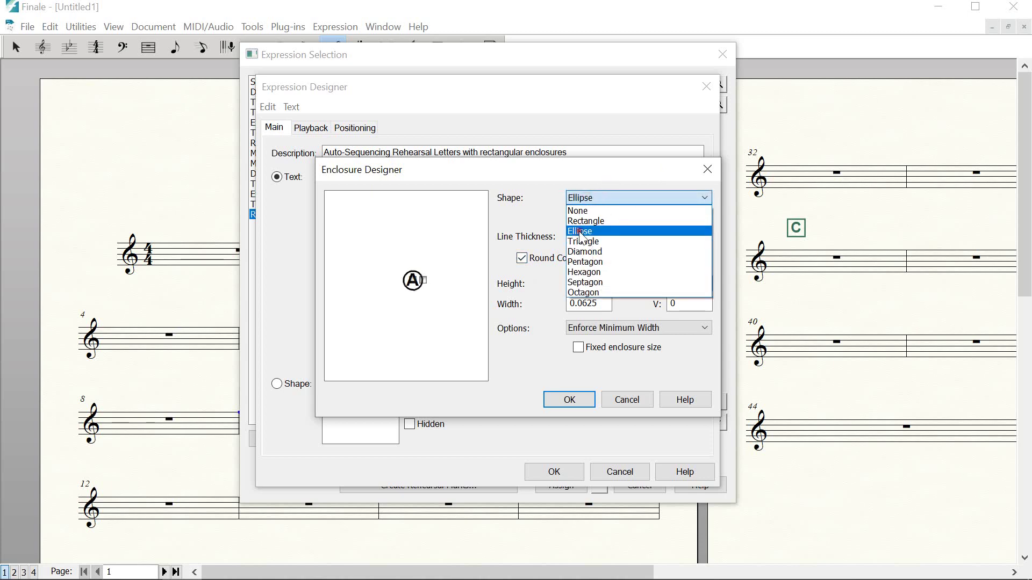
click(416, 277)
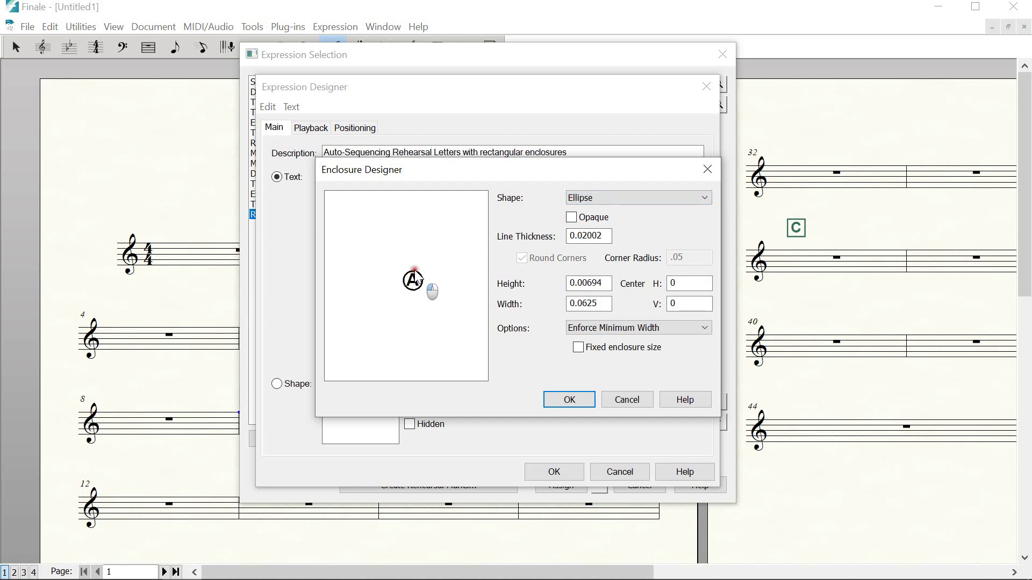
drag(416, 278, 415, 270)
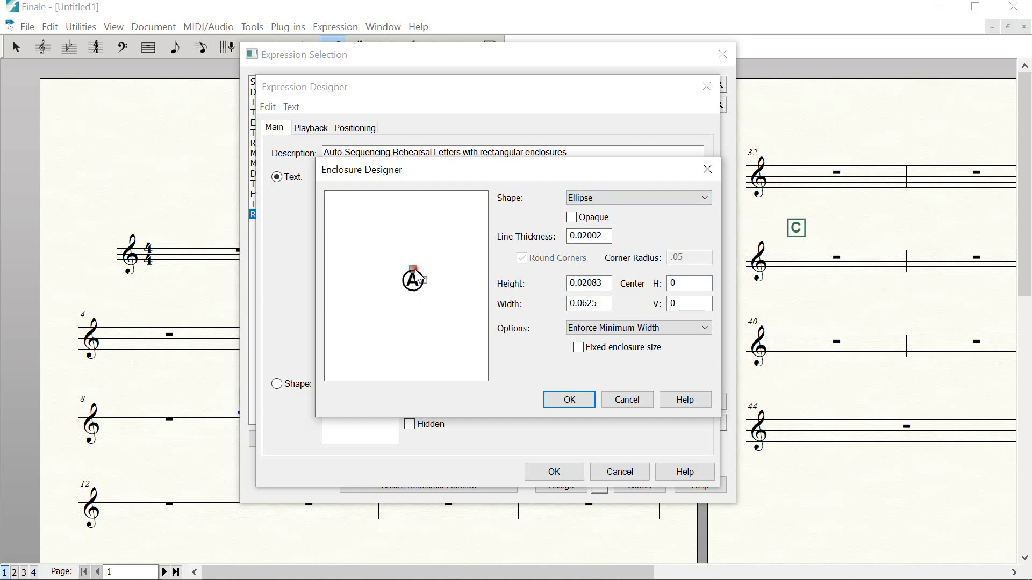
click(625, 200)
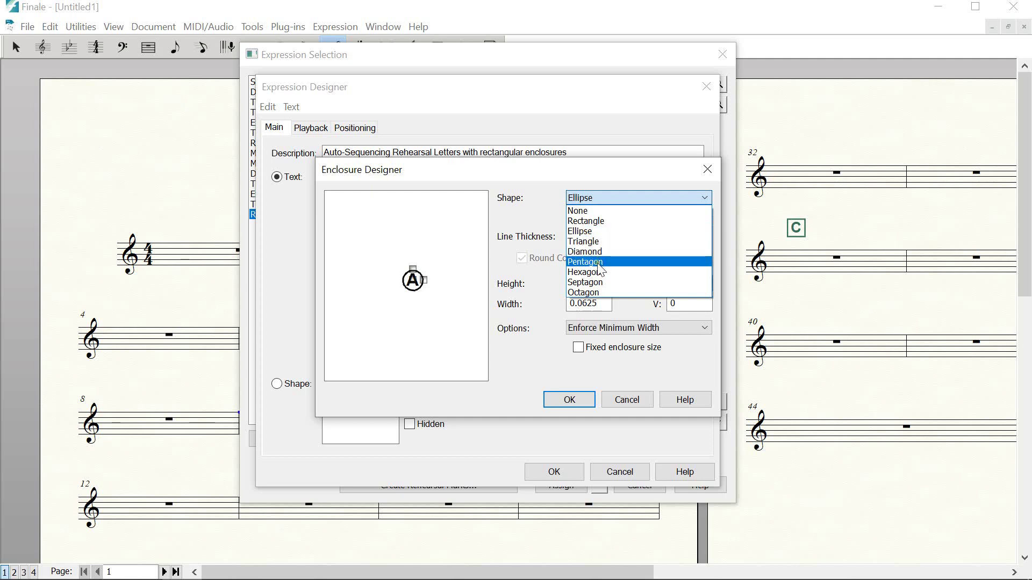
click(603, 221)
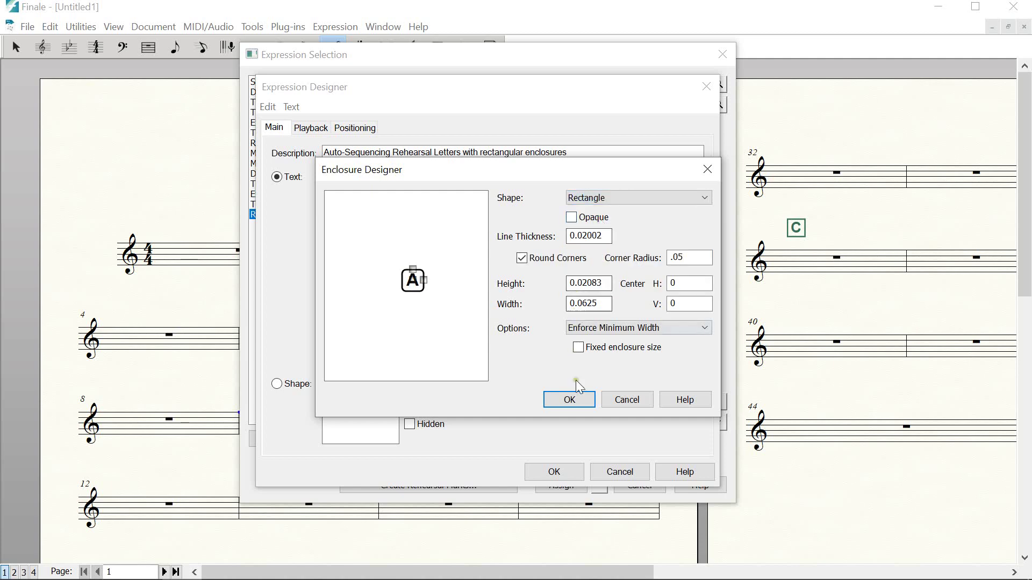
click(579, 399)
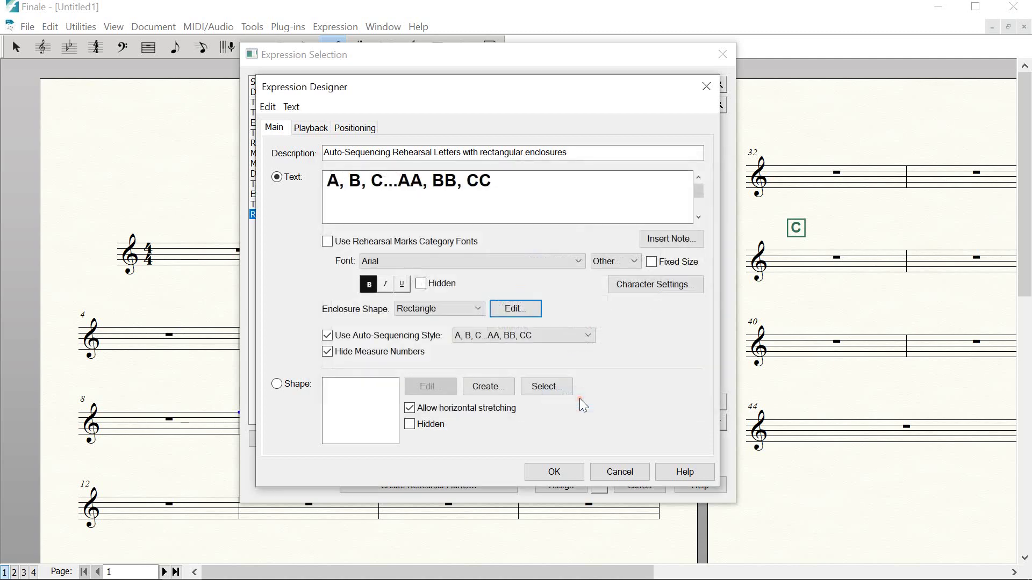
click(565, 472)
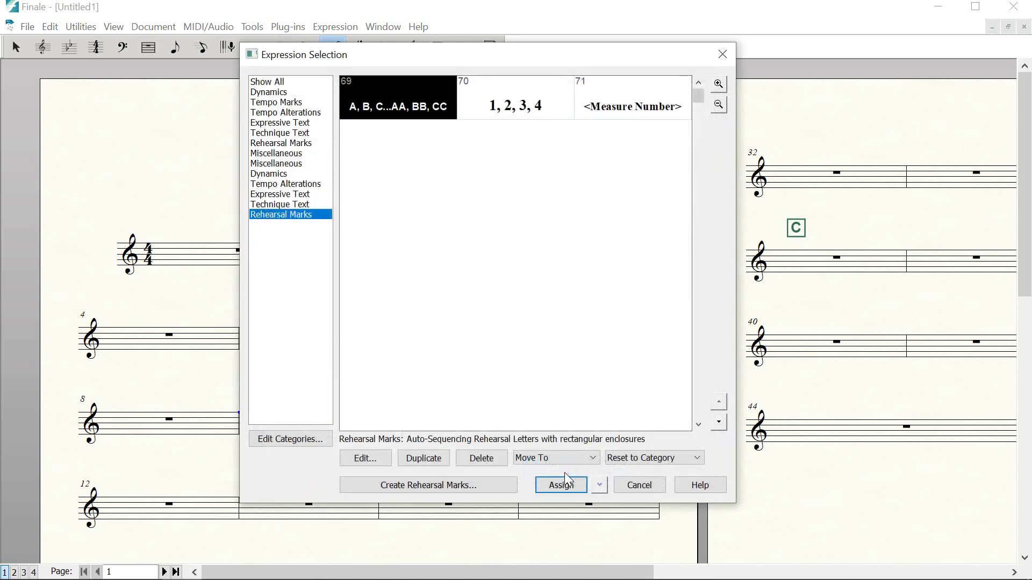
click(569, 485)
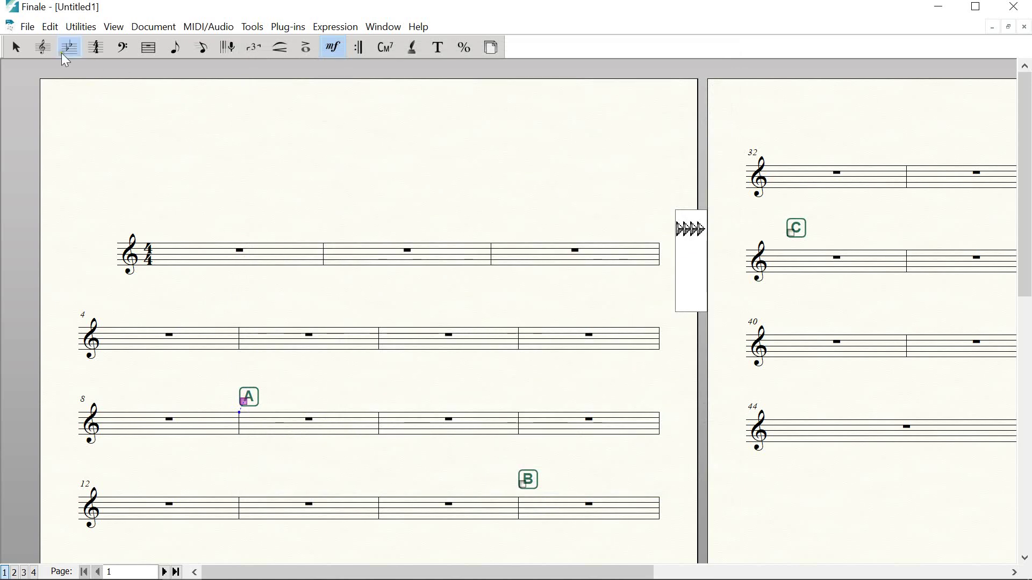
Undo every edit back through the first Expression Assign using the Undo/Redo list
click(49, 28)
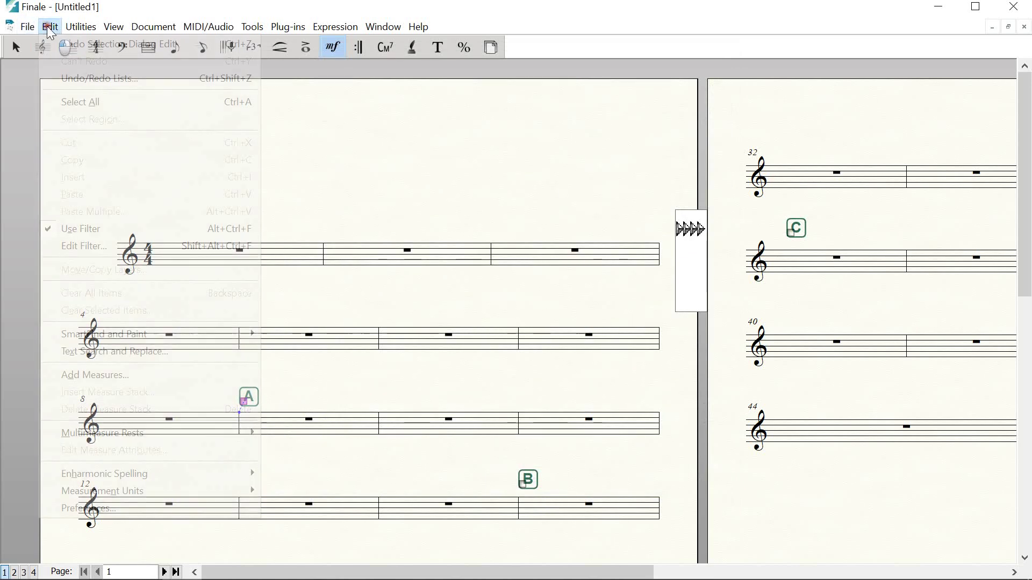
click(72, 85)
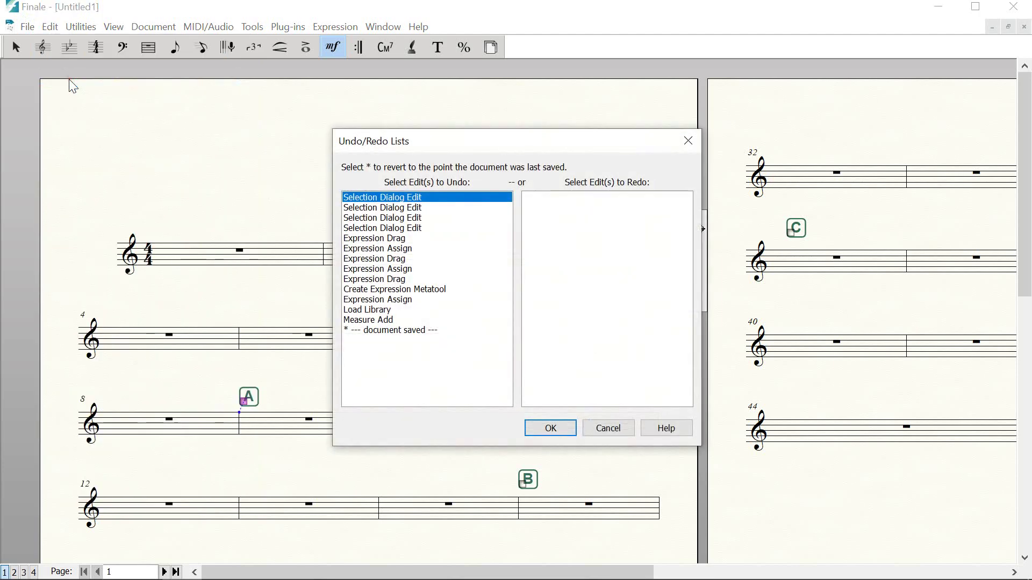
click(380, 280)
click(381, 291)
click(382, 301)
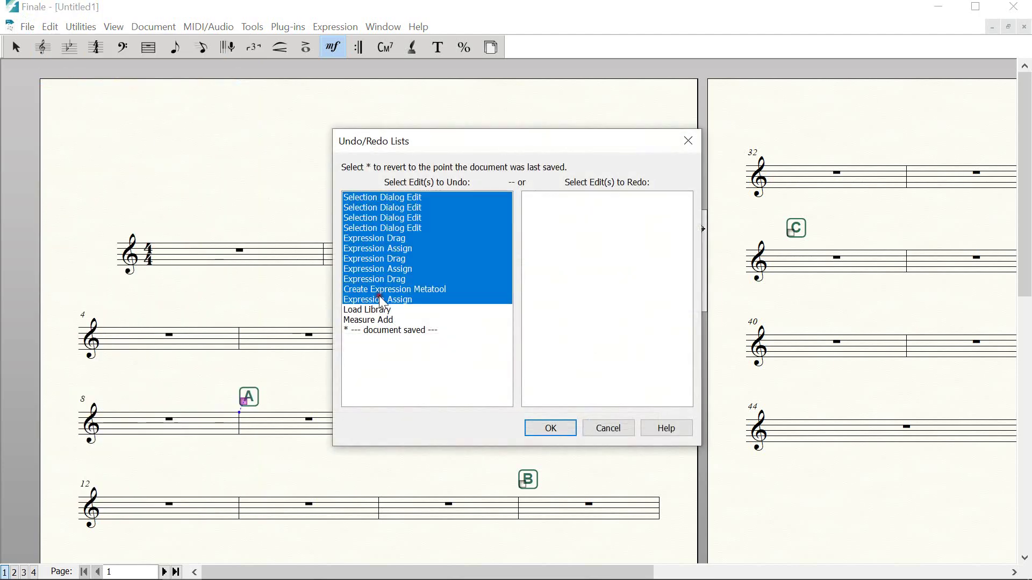
click(563, 430)
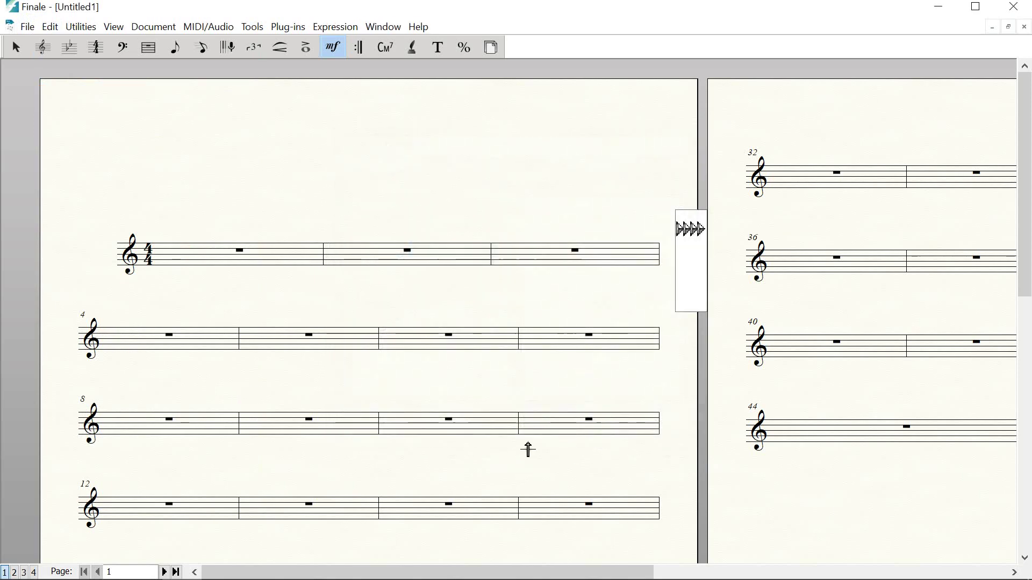
drag(504, 468, 479, 419)
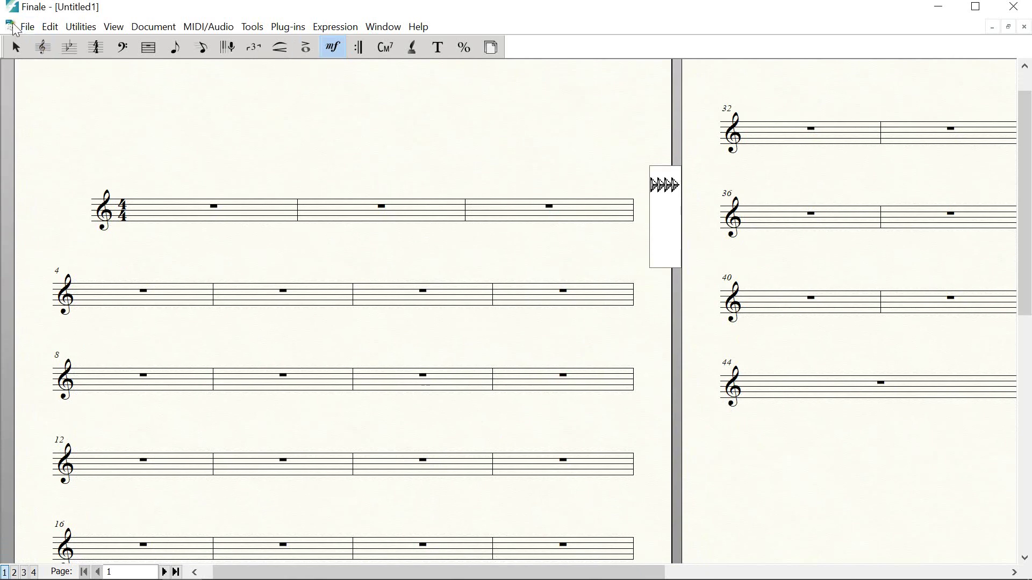
Load the Jazz Font 'Rehearsal Letter Expressions' library and show its new Rehearsal Marks category
click(25, 29)
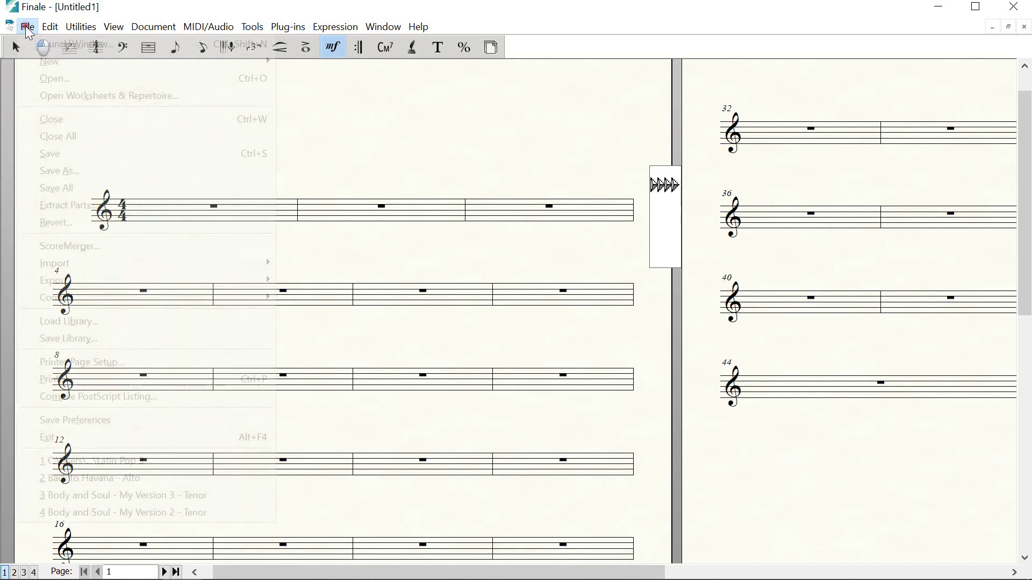
click(74, 325)
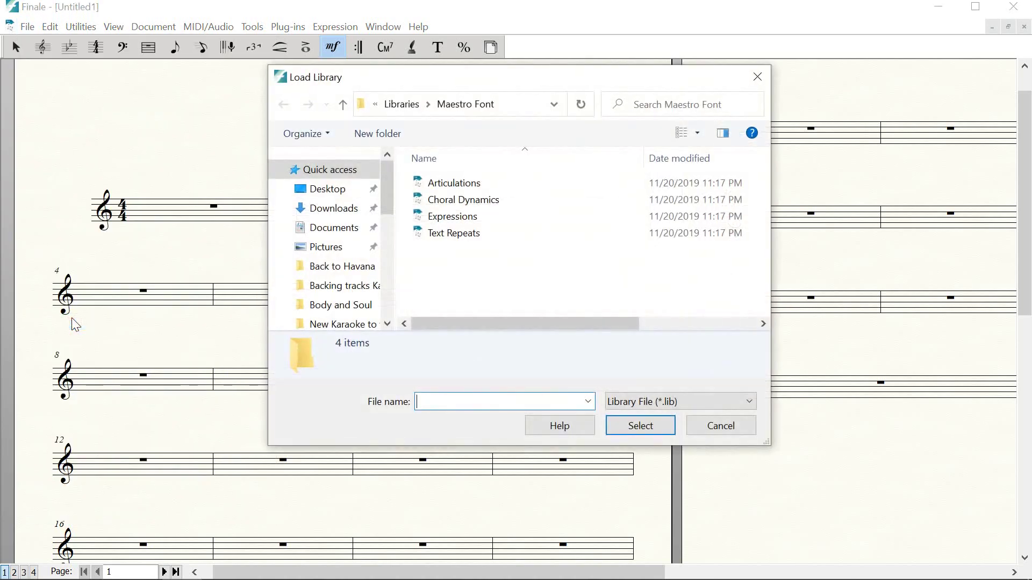
click(343, 104)
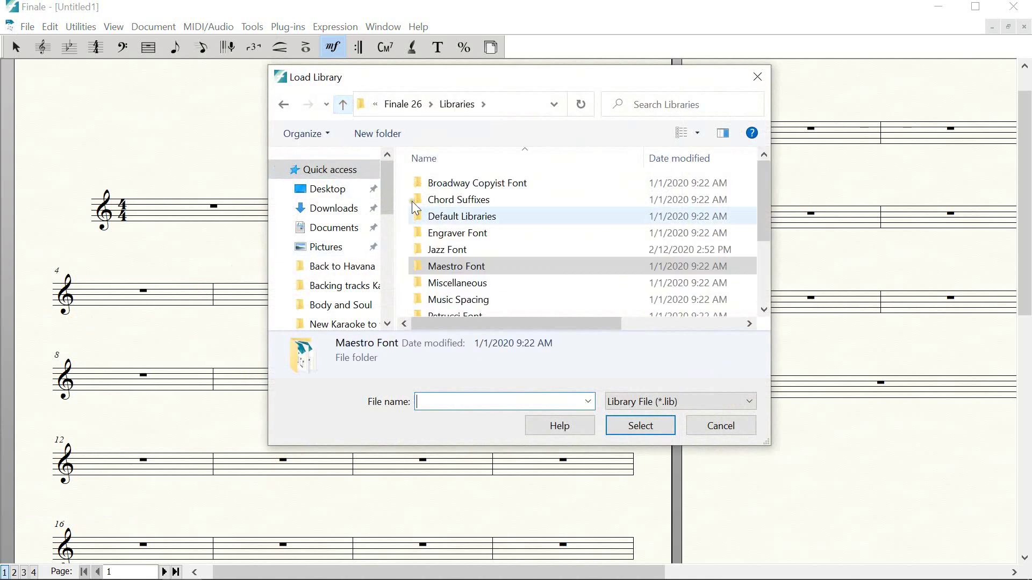
double_click(454, 250)
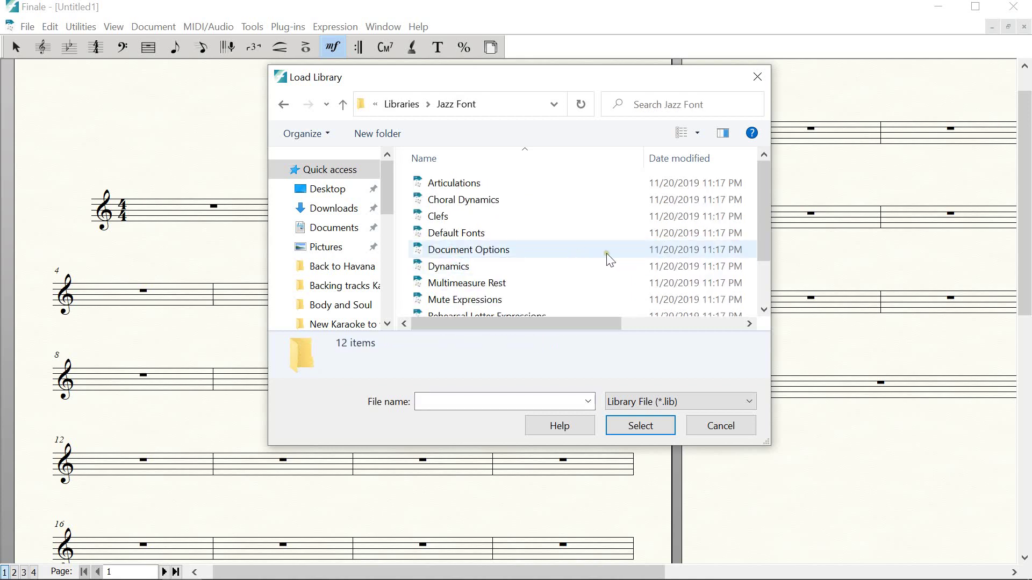
click(765, 307)
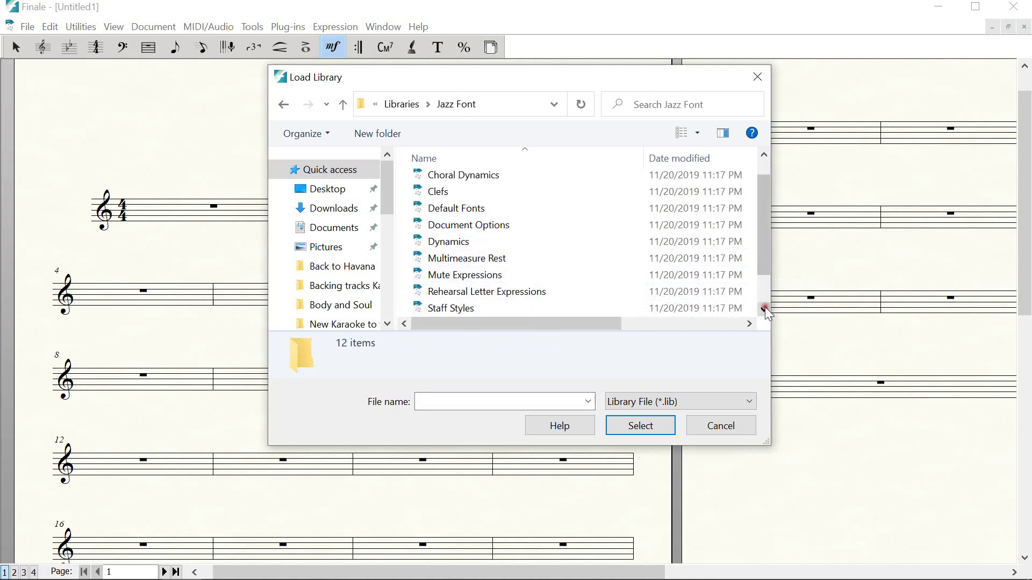
double_click(470, 294)
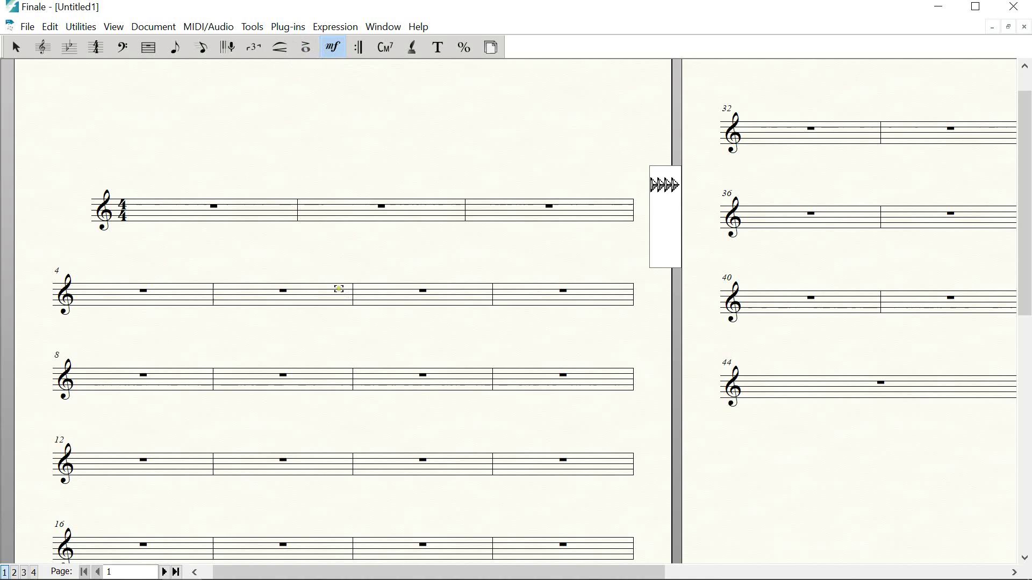
double_click(226, 358)
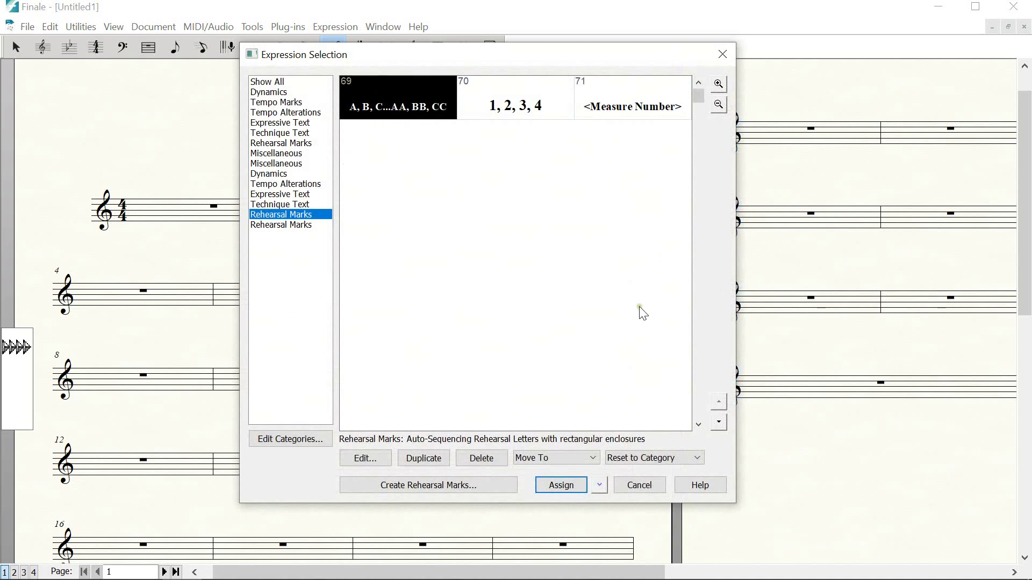
click(283, 225)
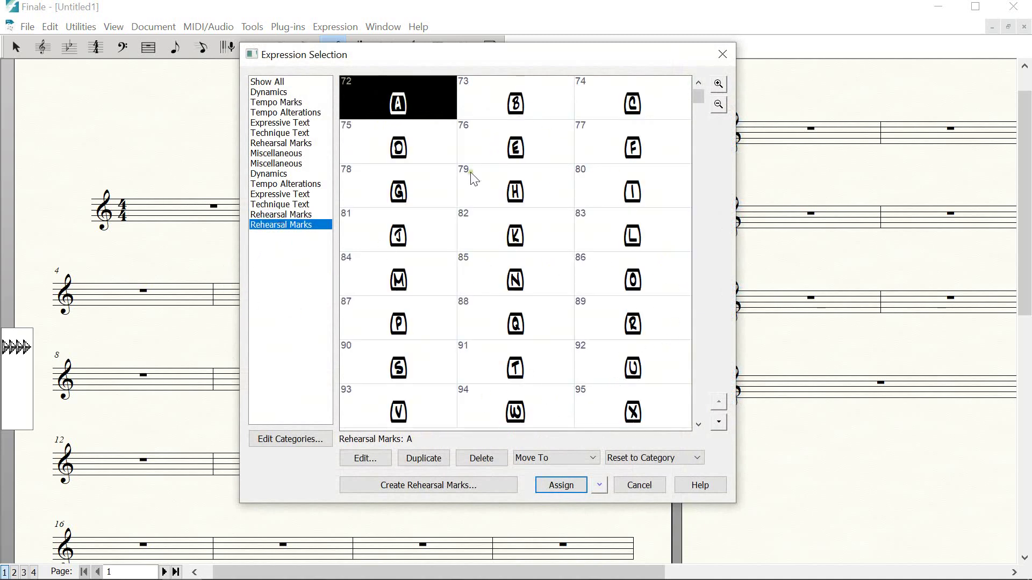
Set jazz letter A (item 72) to auto-sequence A, B, C...AA, BB, CC and assign it
click(267, 84)
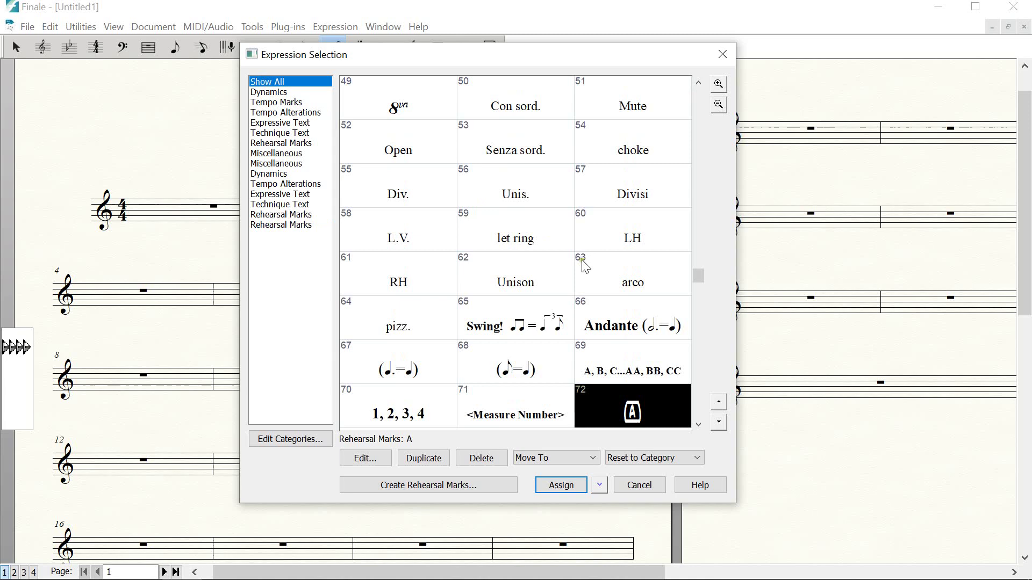
drag(695, 278, 591, 336)
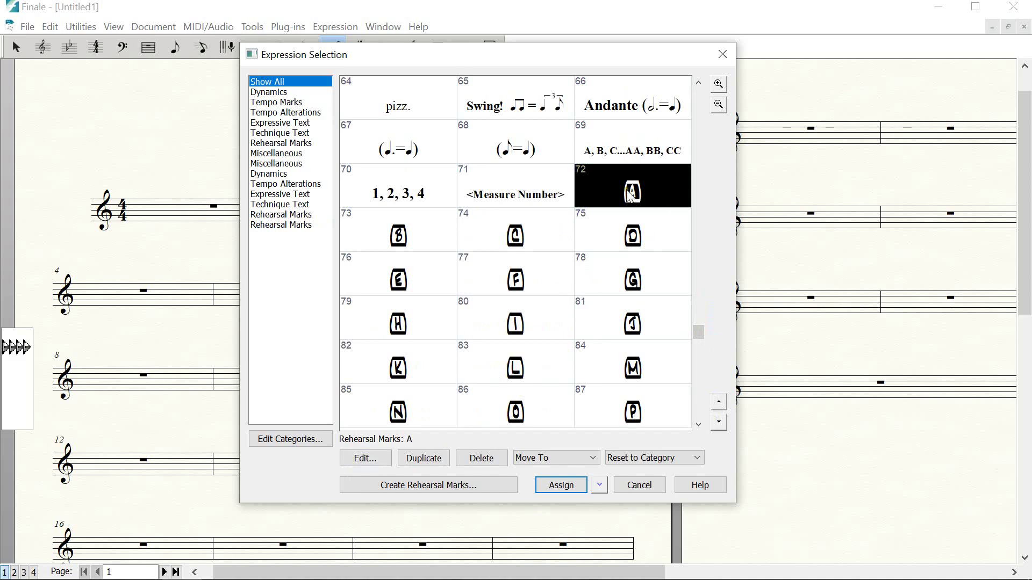
click(369, 458)
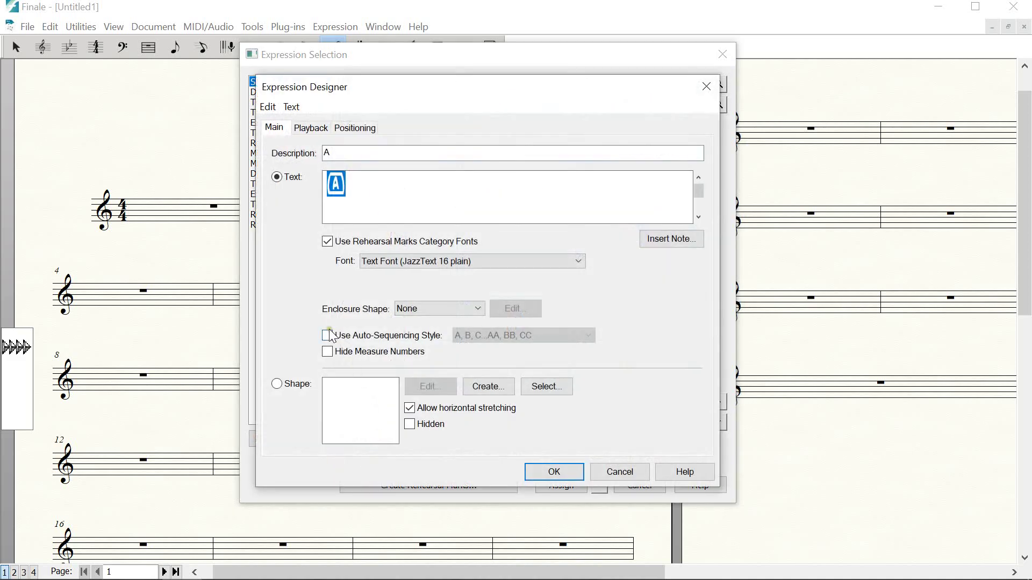
click(328, 336)
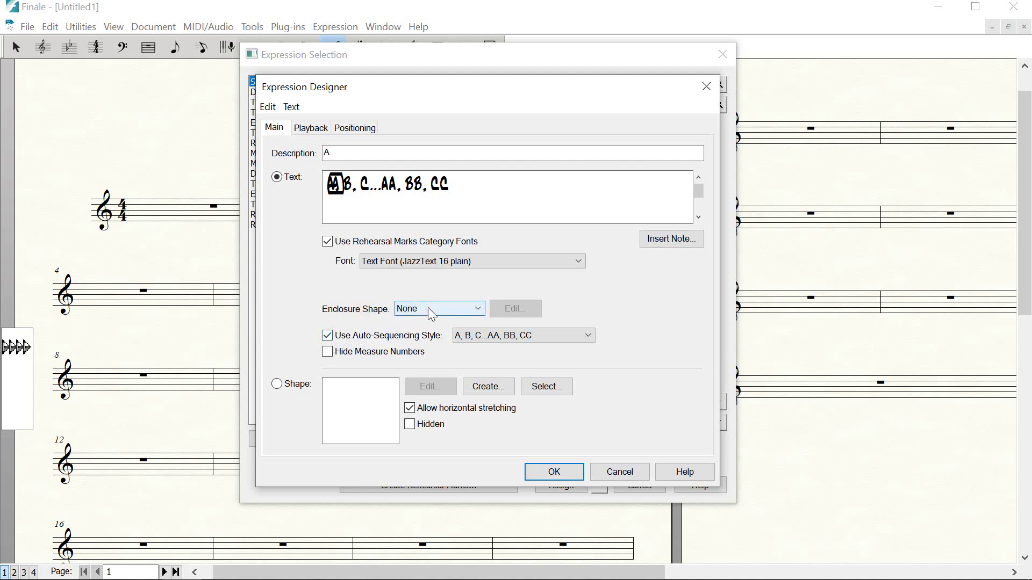
click(570, 473)
click(562, 485)
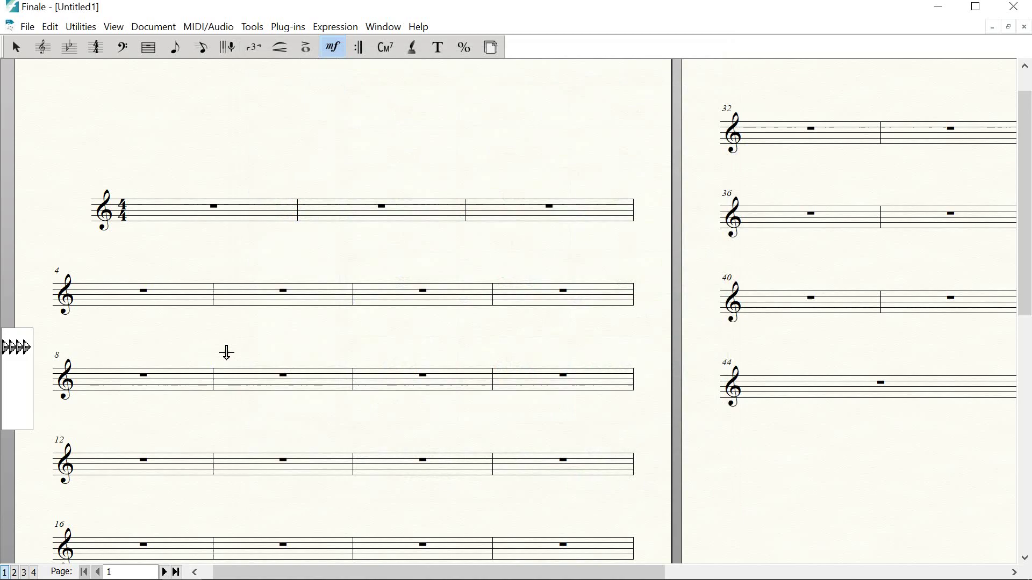
Give the auto-sequencing jazz letter (item 72) a Square enclosure shape
double_click(226, 352)
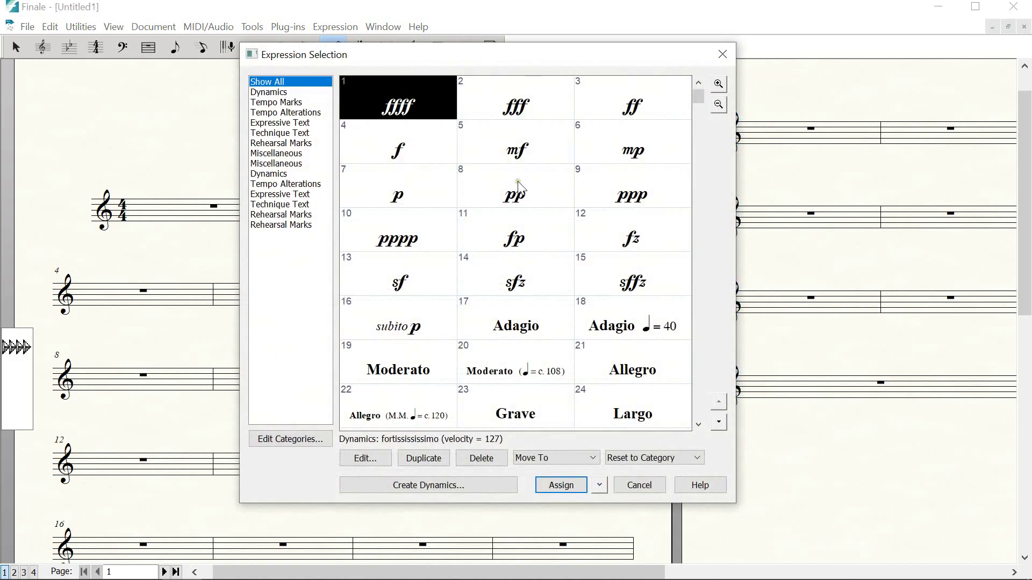
click(282, 225)
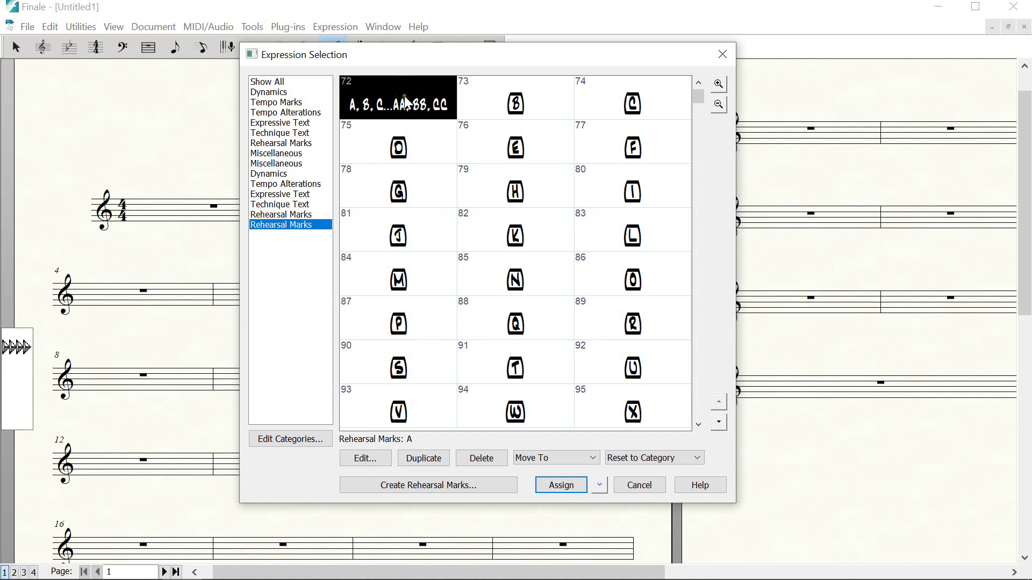
click(360, 460)
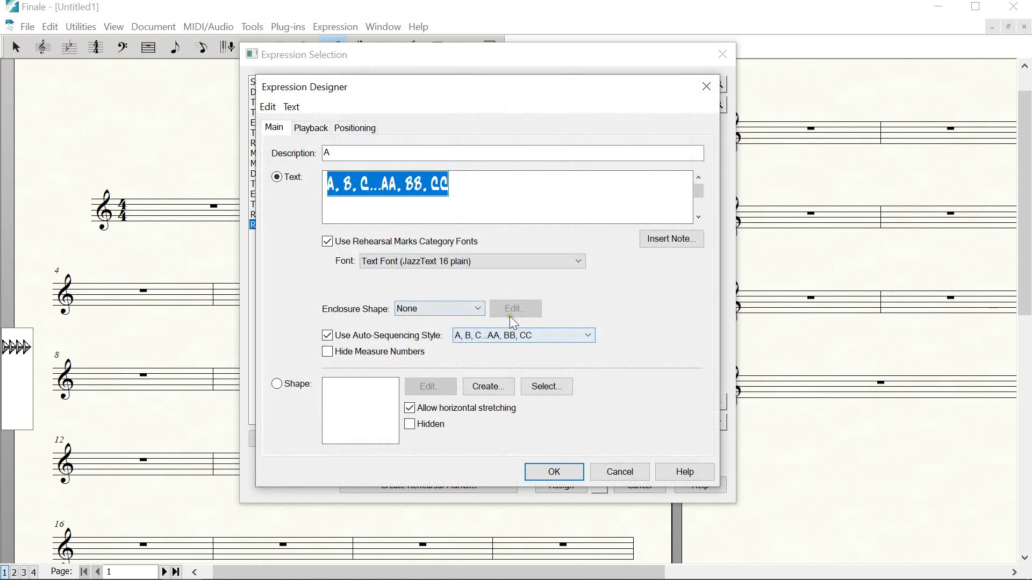
click(432, 310)
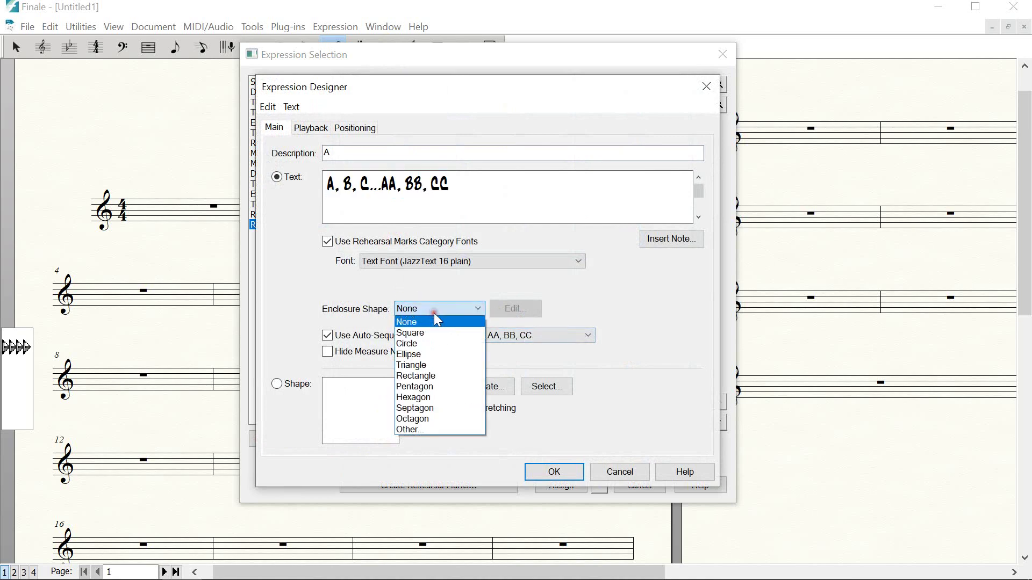
click(420, 365)
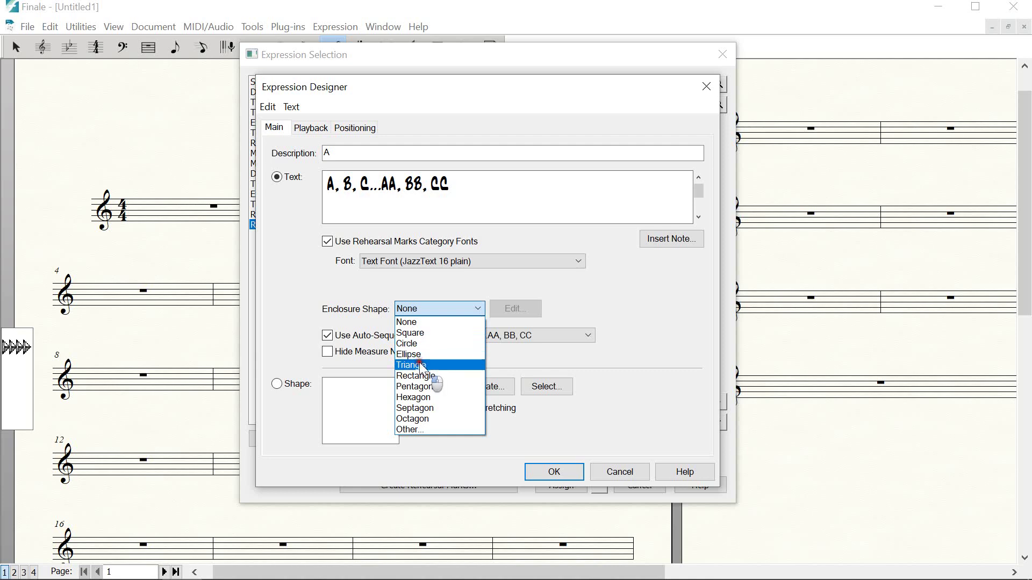
click(418, 334)
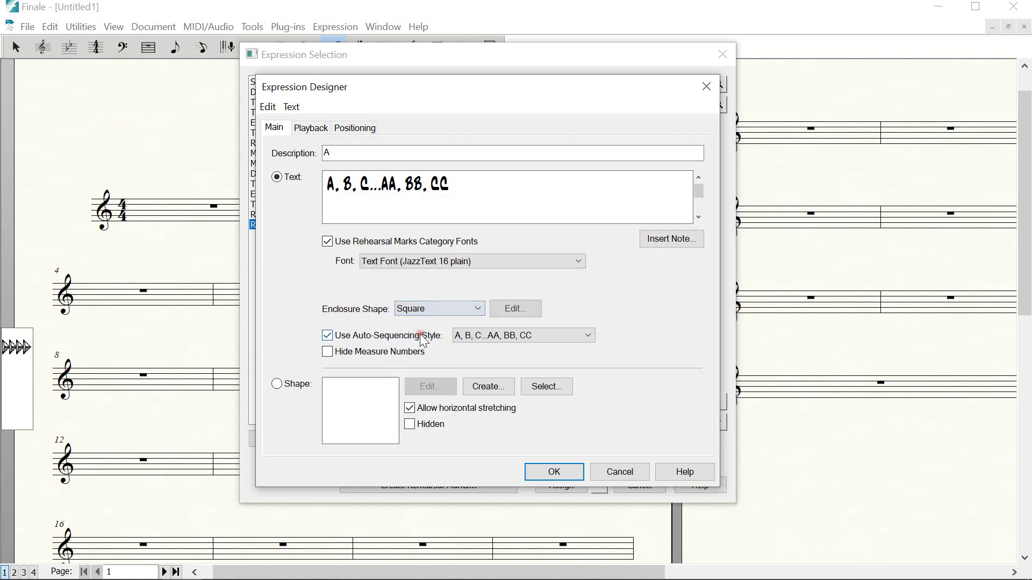
click(512, 310)
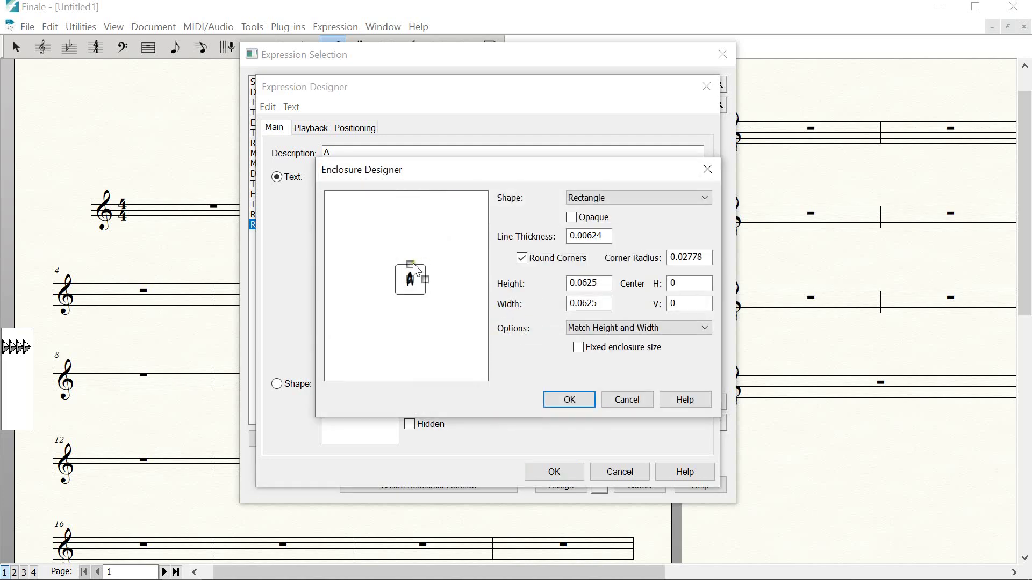
Shrink the enclosure tighter around the letter and set its line thickness to 0.025
drag(414, 264, 414, 269)
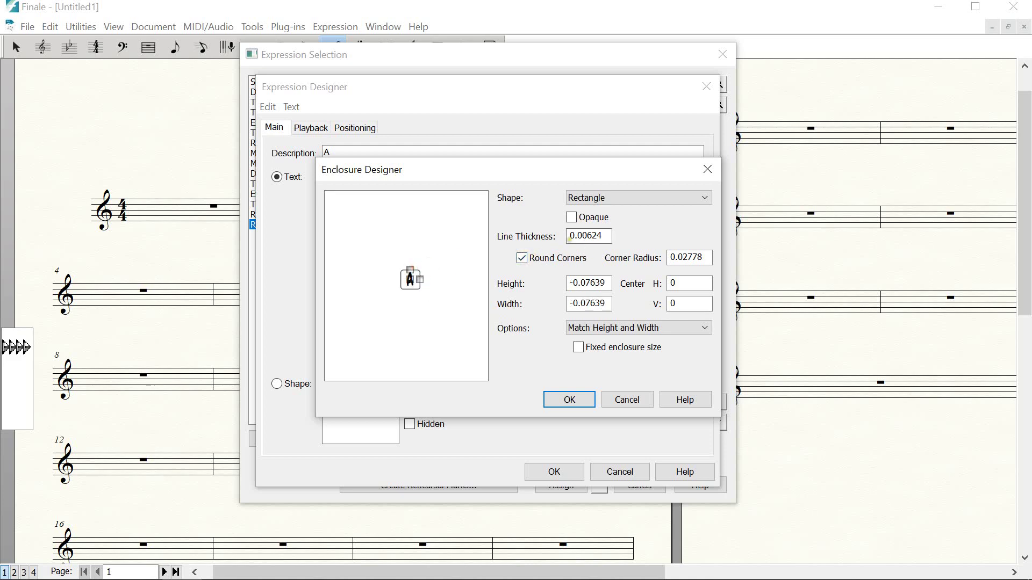
click(578, 236)
drag(579, 236, 631, 234)
text(25)
click(577, 398)
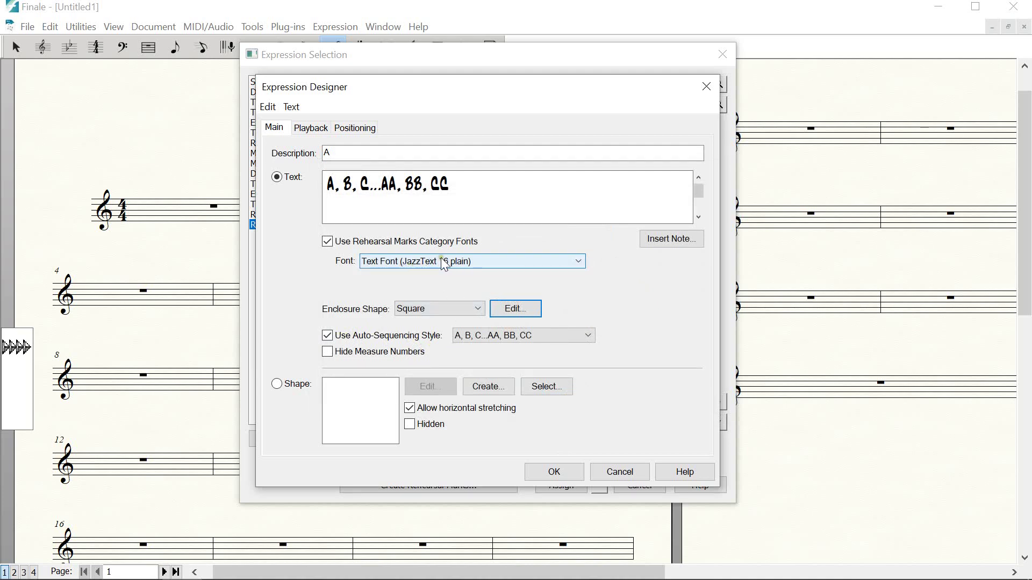
Give the letter its own JazzText font at size 16 and confirm the rehearsal mark design
click(380, 262)
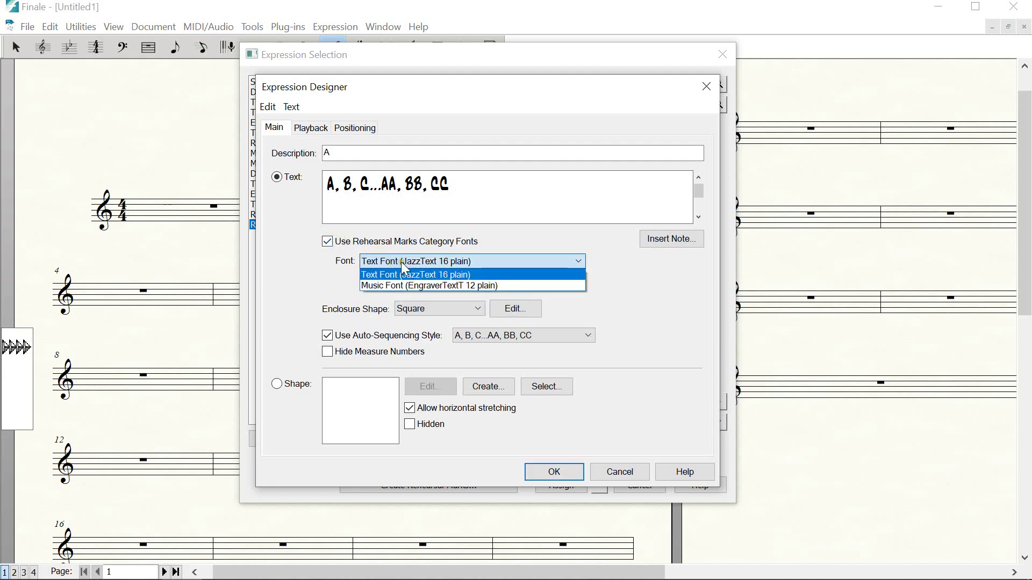
click(404, 274)
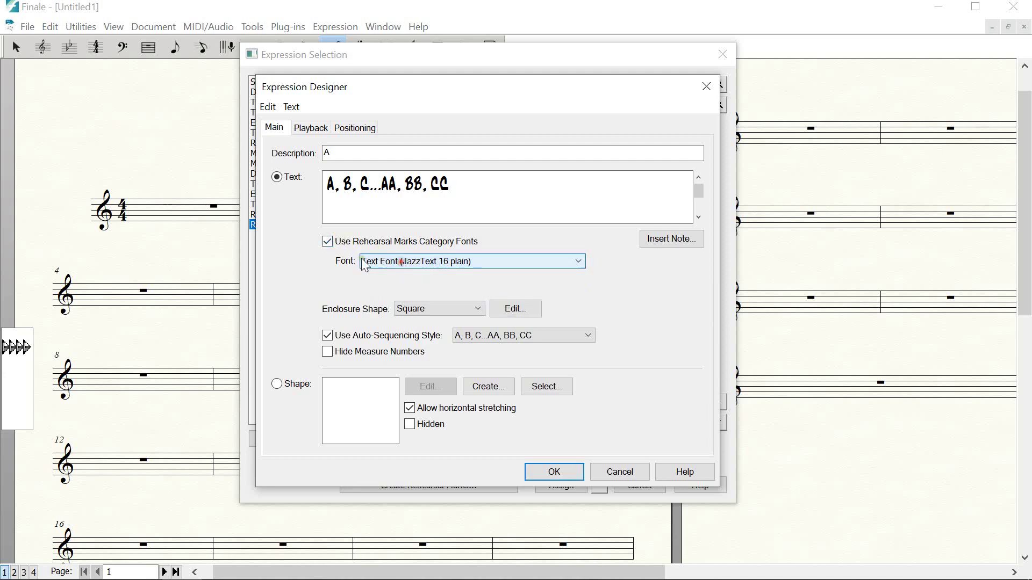
click(328, 242)
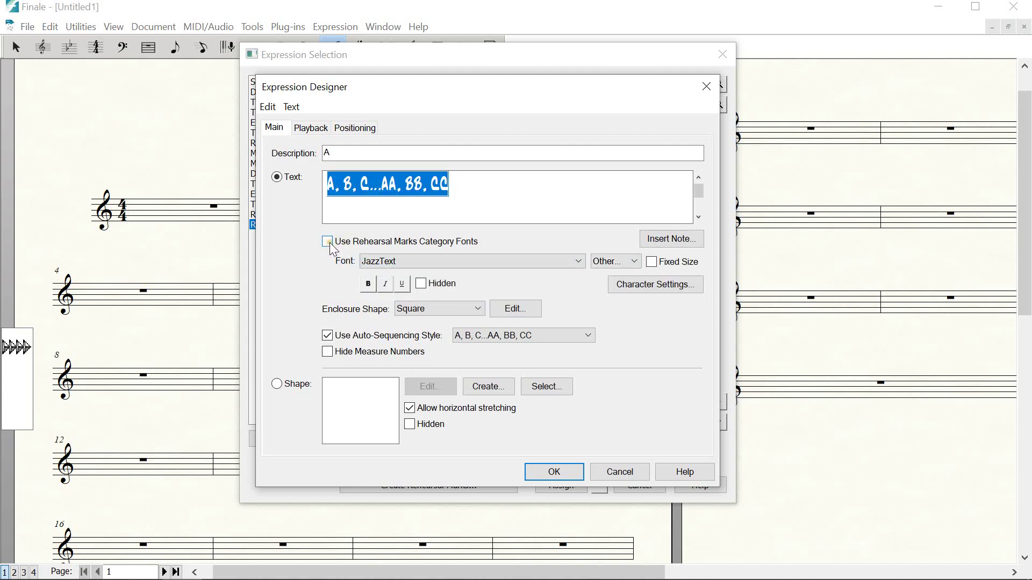
click(637, 290)
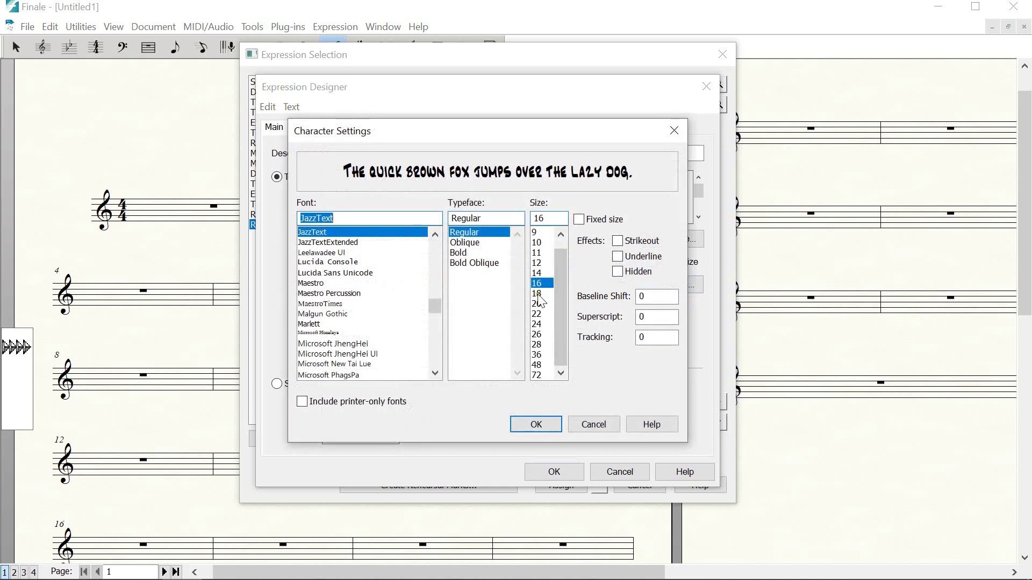
click(539, 296)
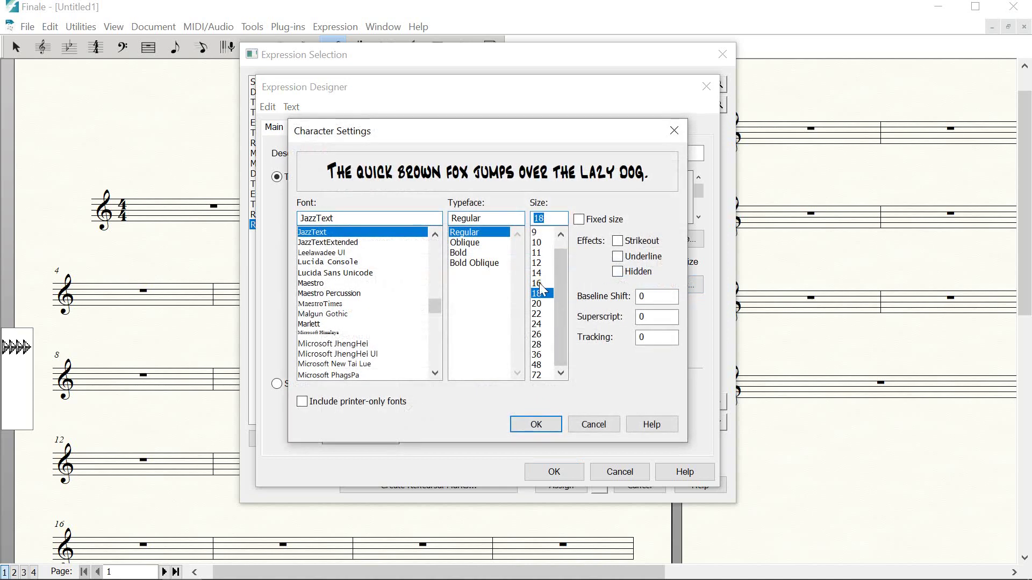
click(539, 284)
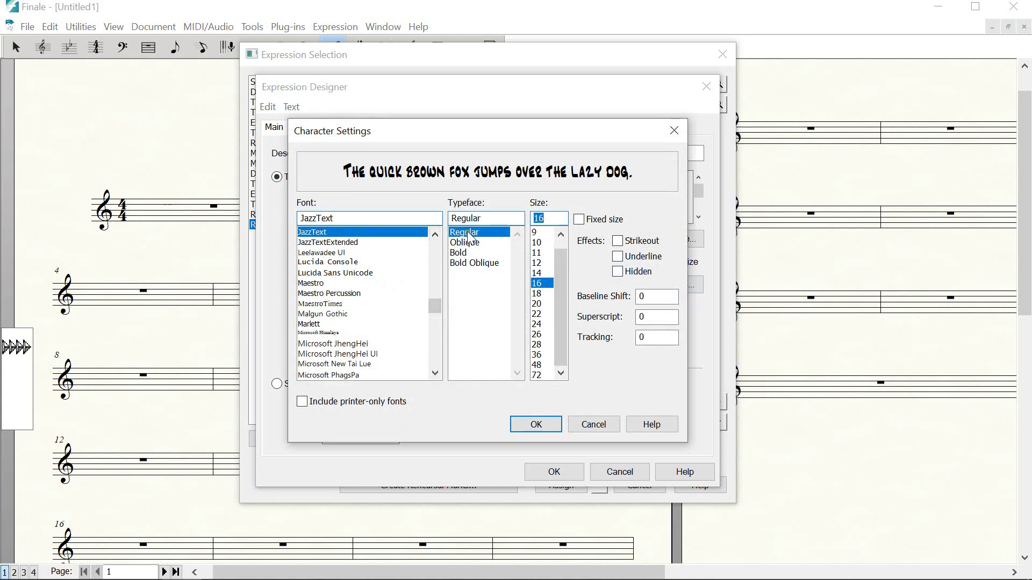
click(531, 424)
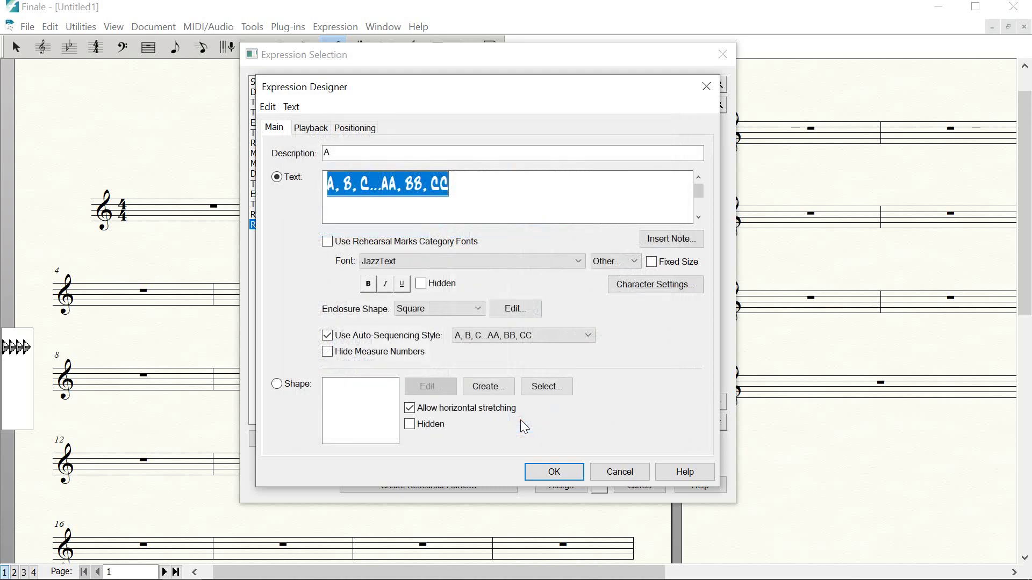
click(554, 473)
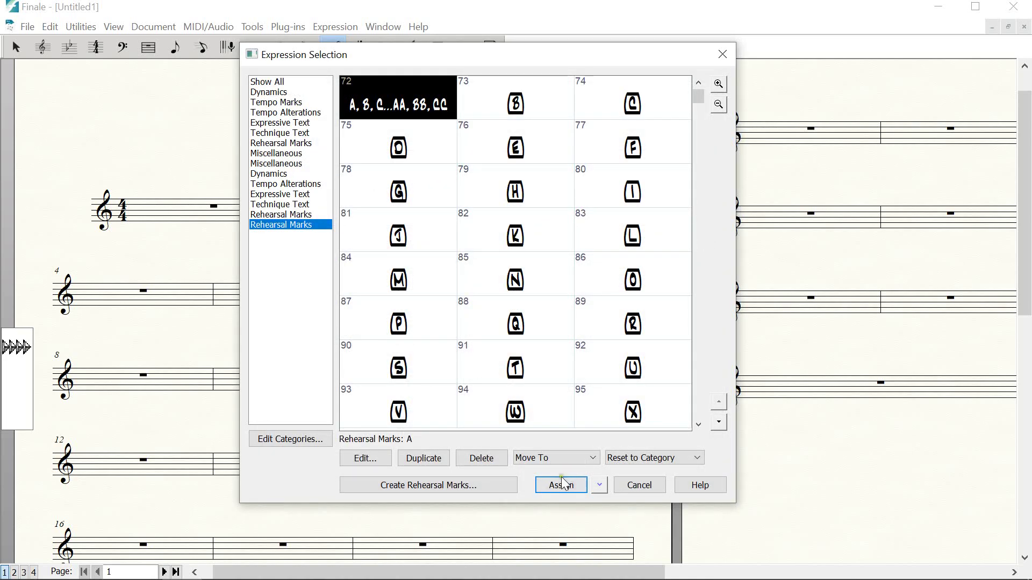
Place the mark, then undo the last six edits and reopen the rehearsal mark list
click(561, 485)
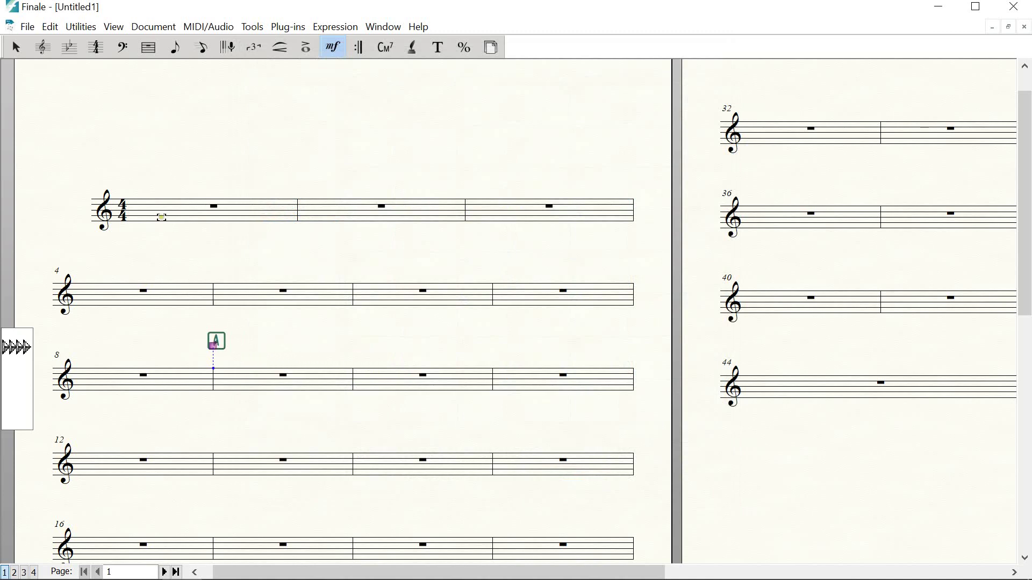
click(49, 27)
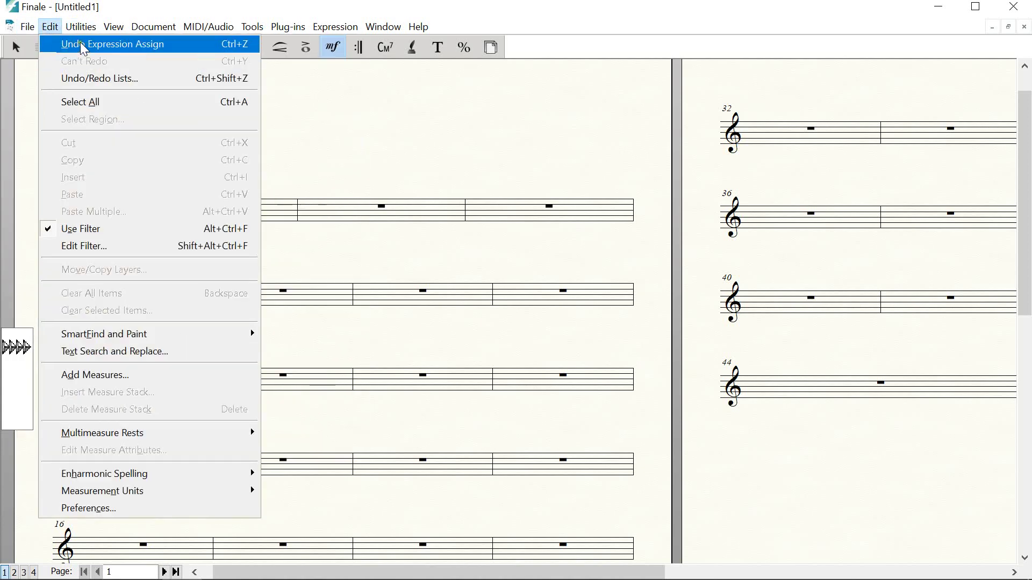
click(90, 79)
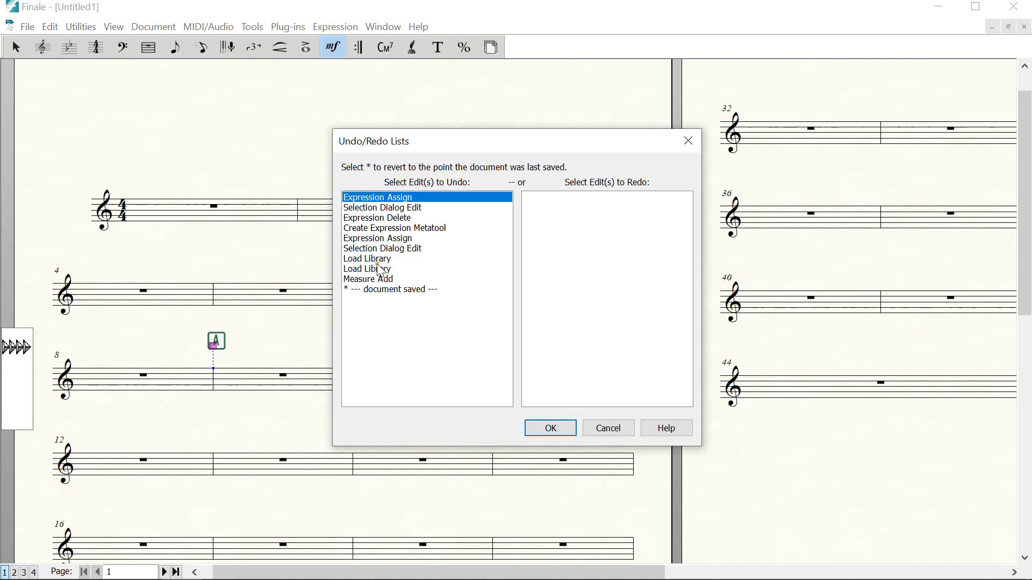
click(390, 249)
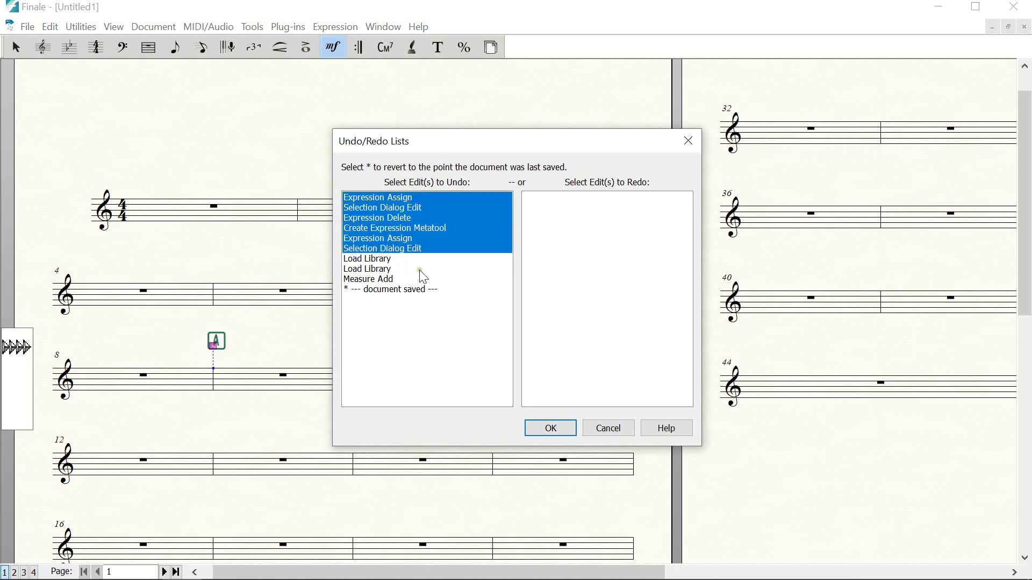
click(560, 428)
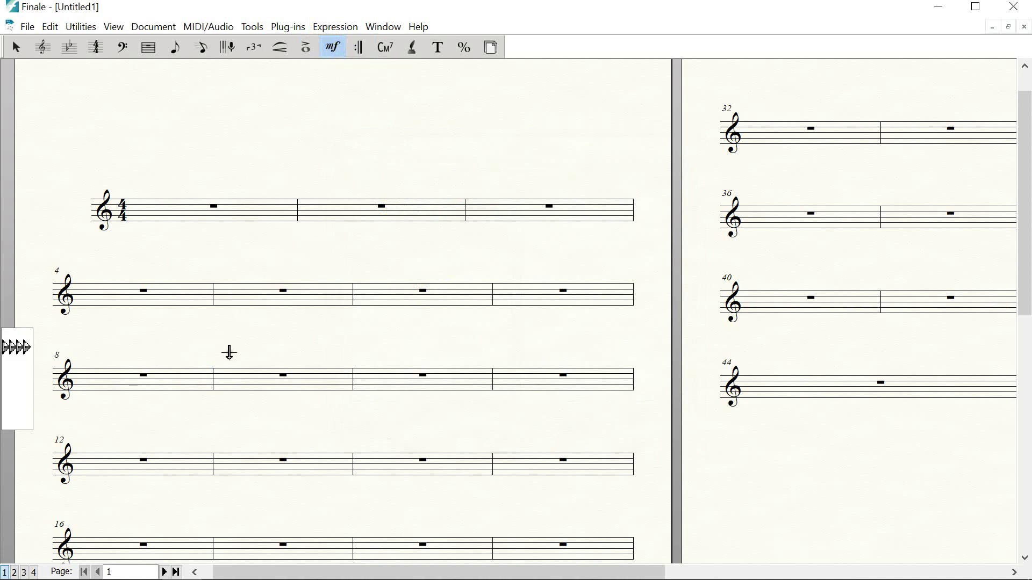
click(229, 353)
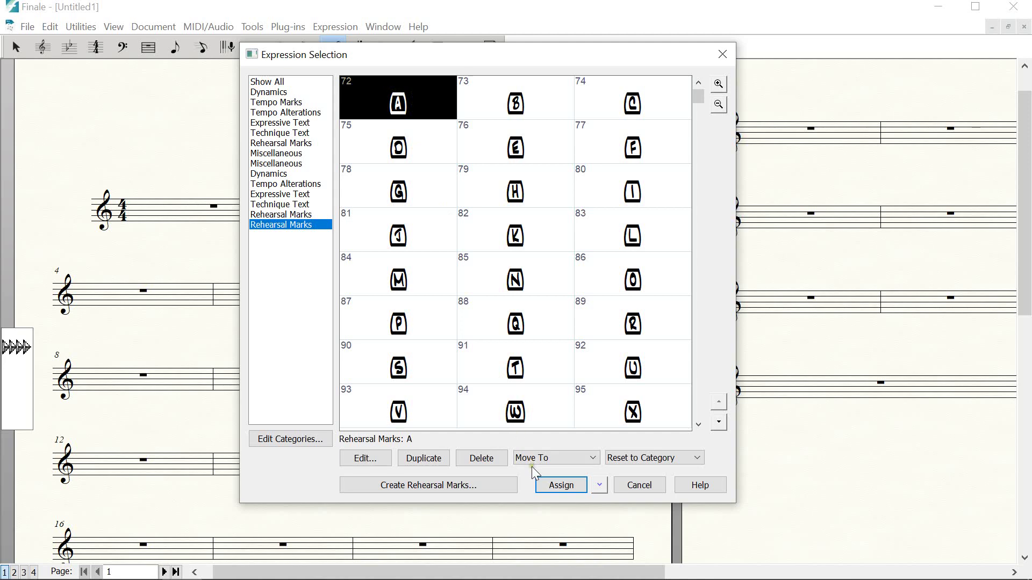
Place boxed rehearsal mark A at measure 8's system and mark 73 B above measure 15
click(557, 486)
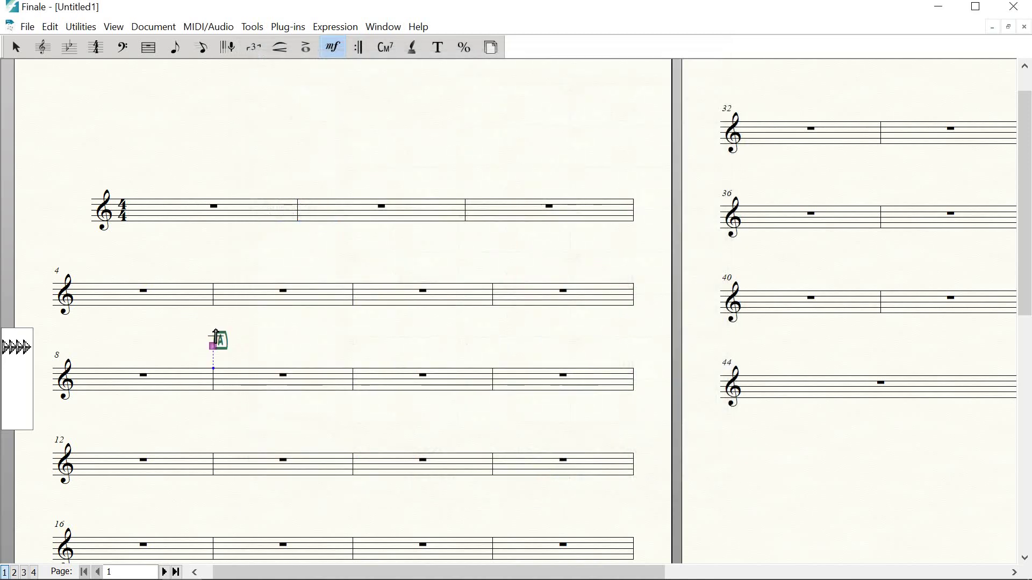
drag(217, 343, 218, 355)
double_click(242, 439)
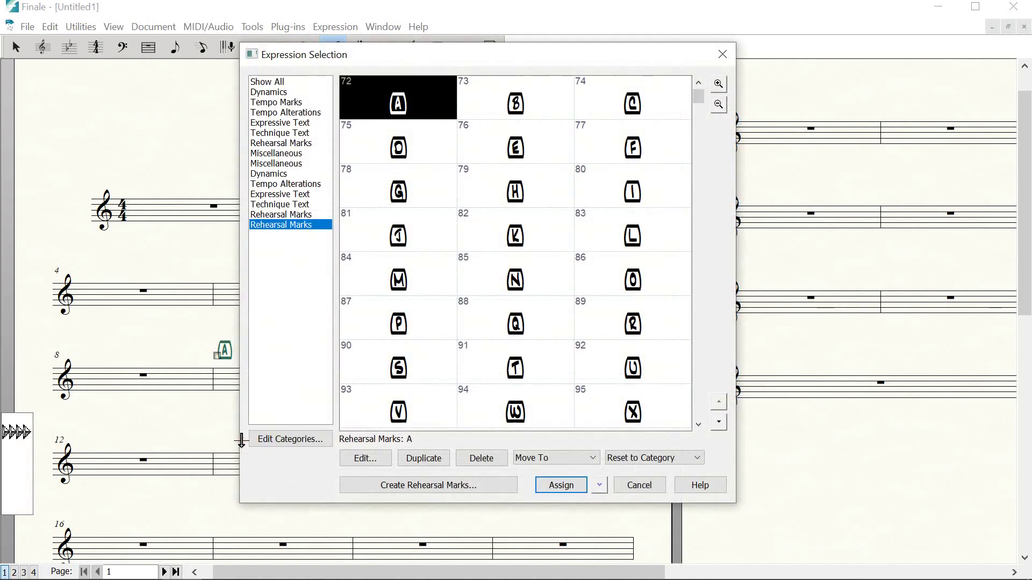
click(503, 114)
click(560, 486)
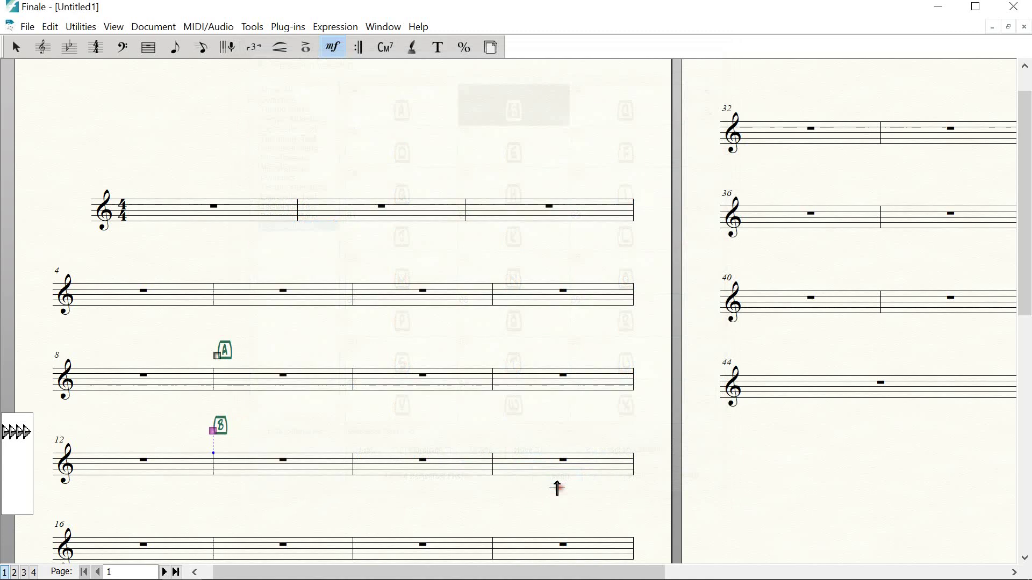
drag(217, 427, 504, 439)
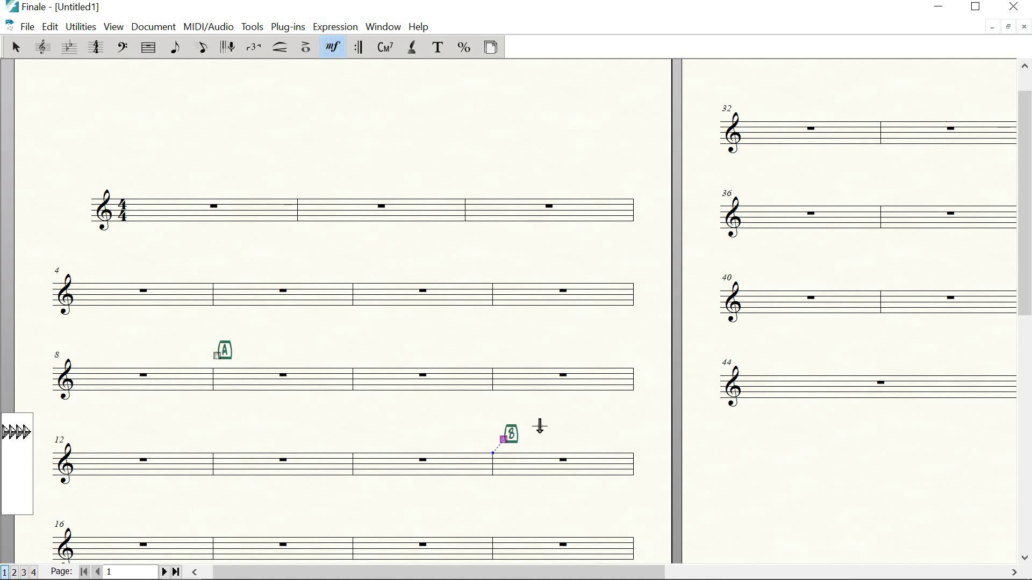
Give mark B its own 18-point JazzText font and position it directly above measure 15
double_click(503, 440)
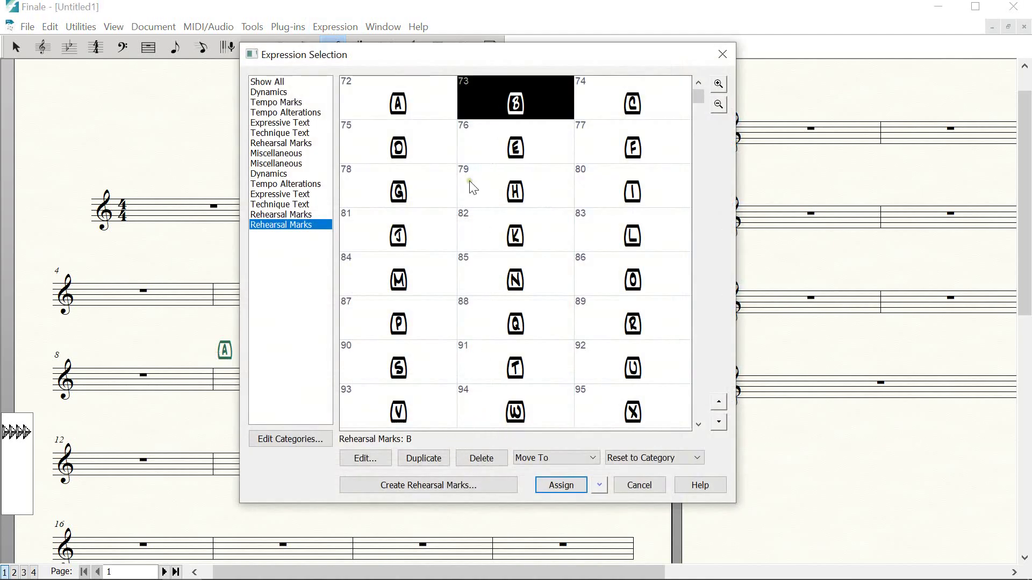
click(355, 460)
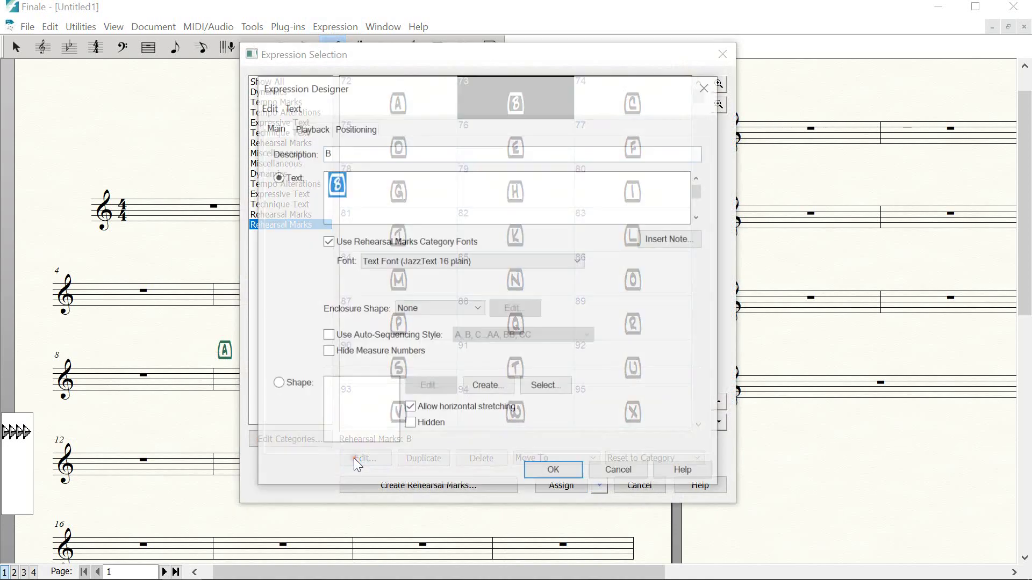
click(399, 265)
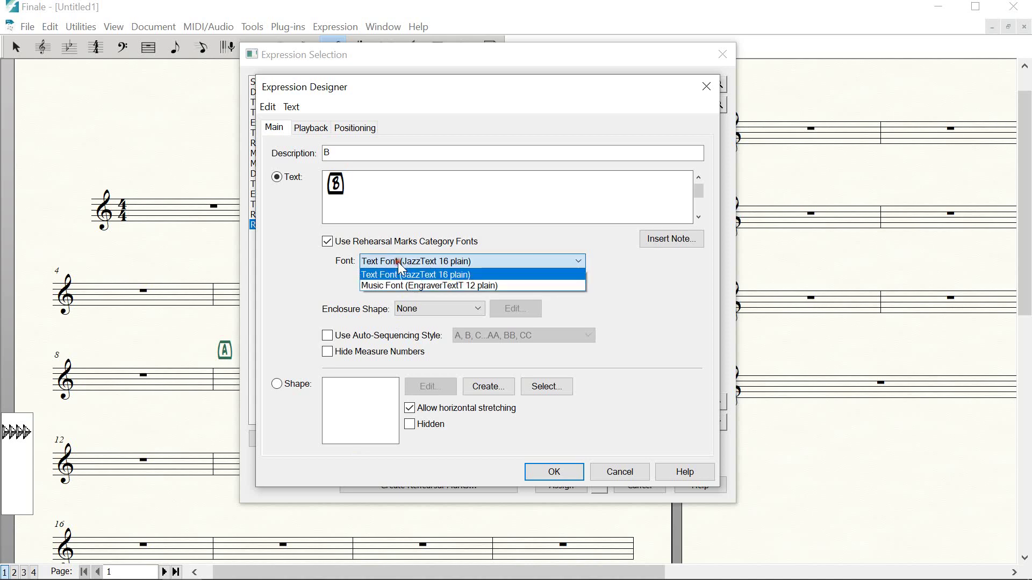
click(328, 242)
click(328, 241)
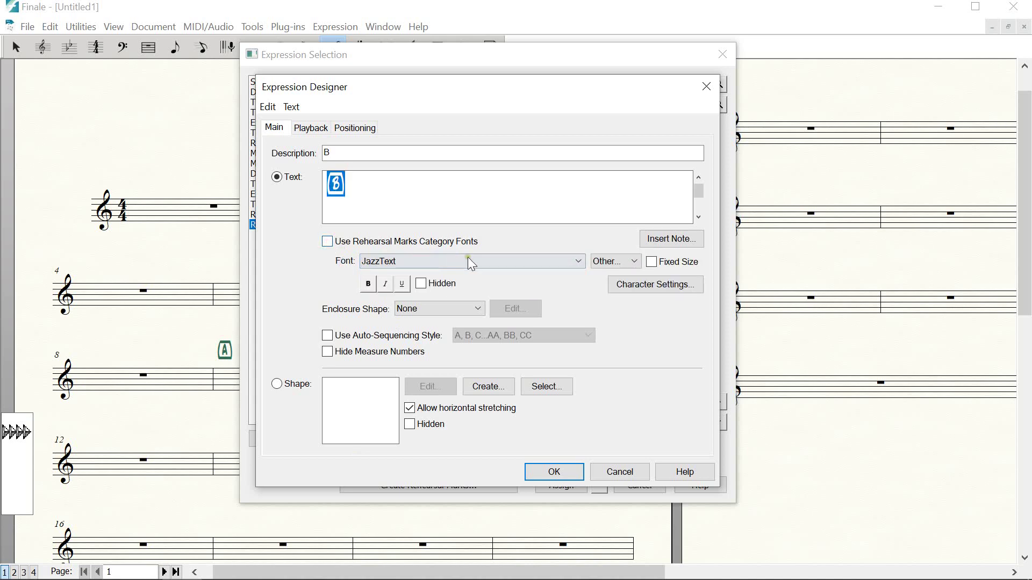
click(654, 287)
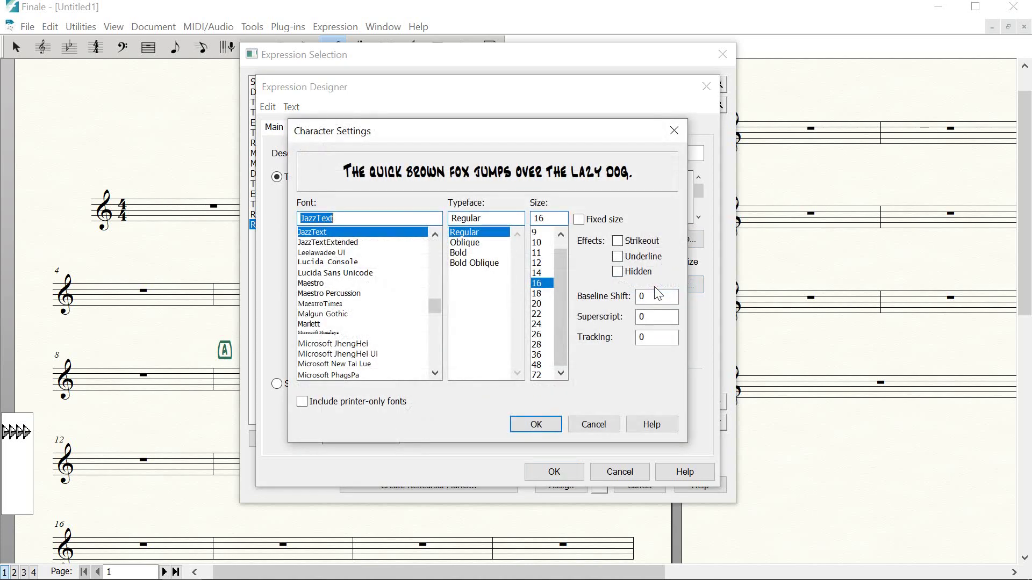
click(537, 294)
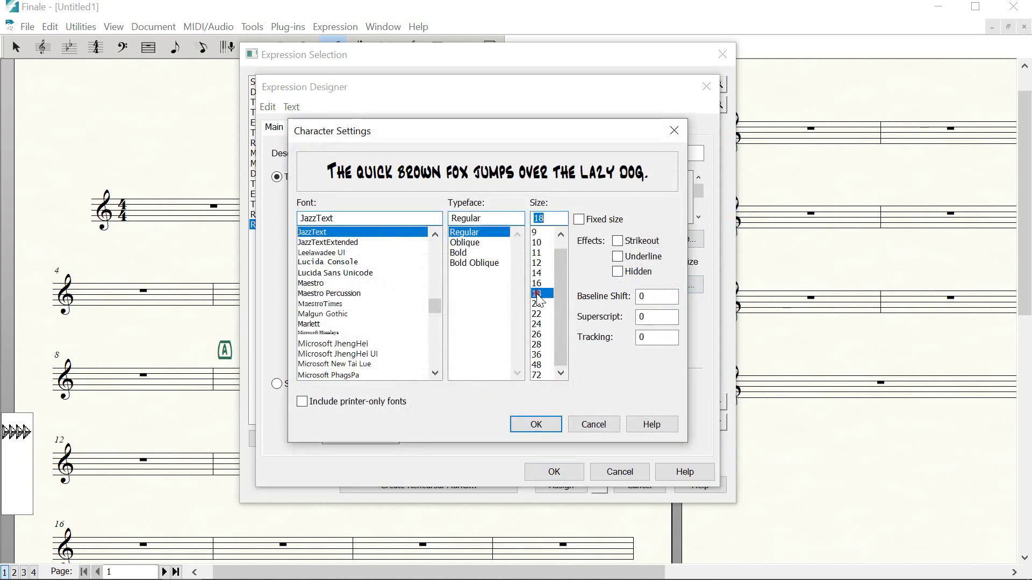
click(537, 424)
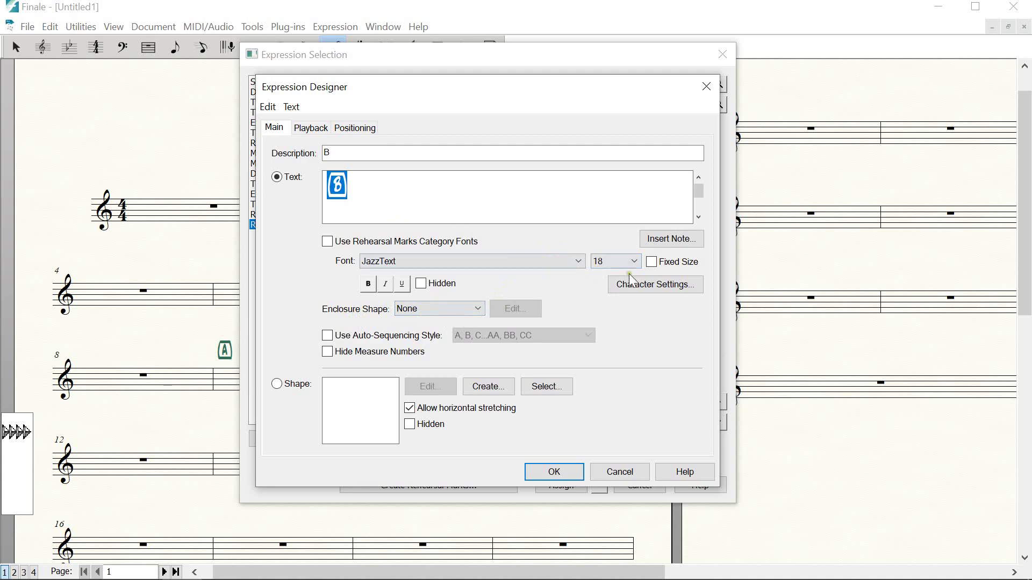
click(553, 471)
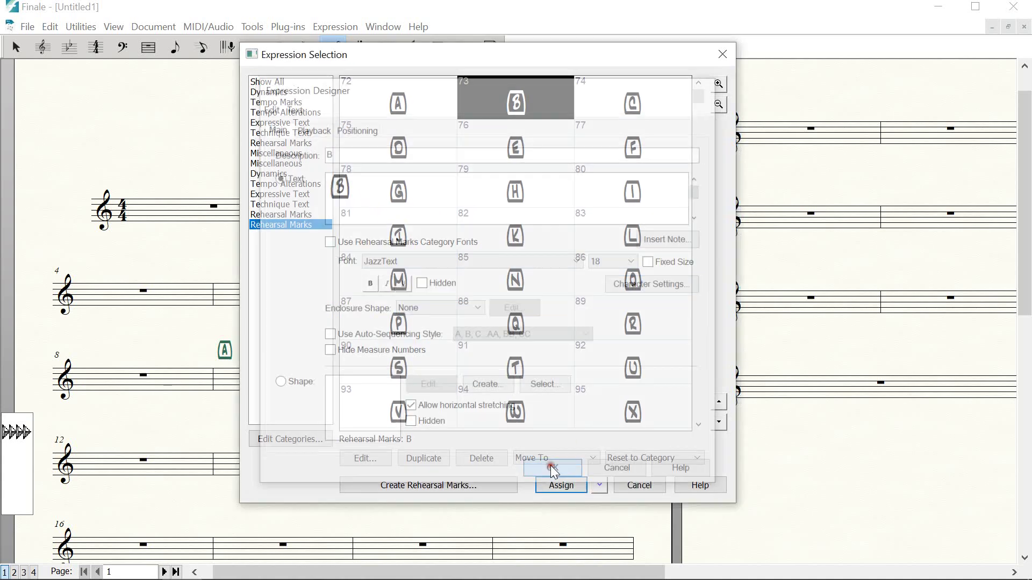
click(561, 485)
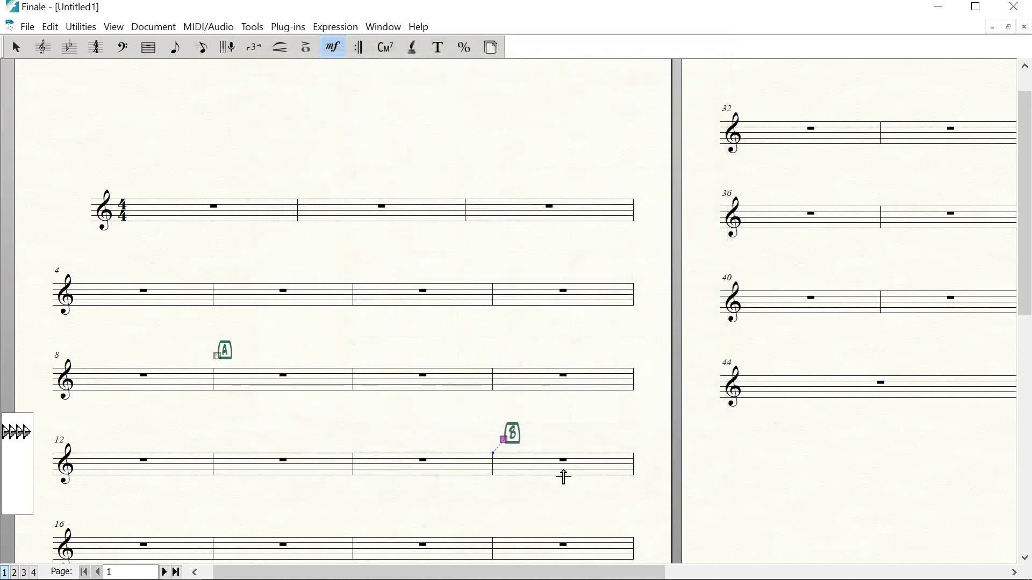
drag(504, 438, 493, 440)
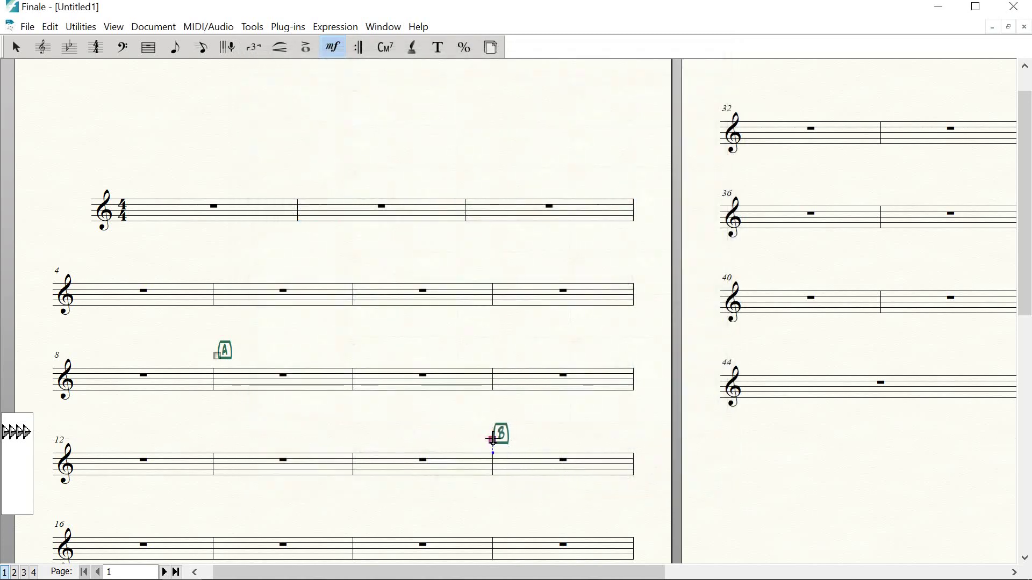
Reopen mark B's rehearsal list and move the dialog right so the score stays visible
double_click(493, 440)
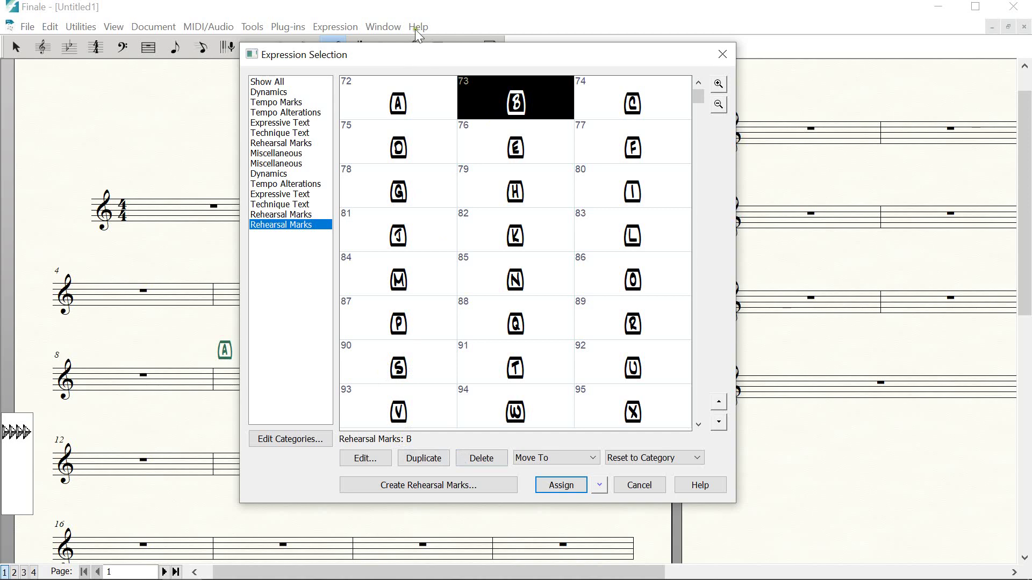
drag(414, 57, 782, 70)
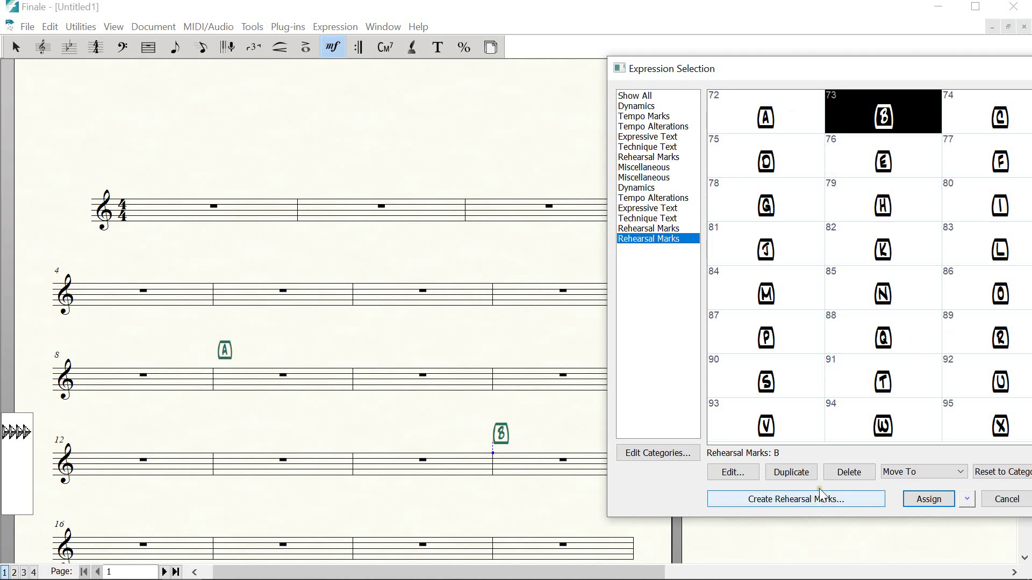
Change rehearsal mark B's enclosure shape to None, confirm, and close the Expression Selection window
click(729, 473)
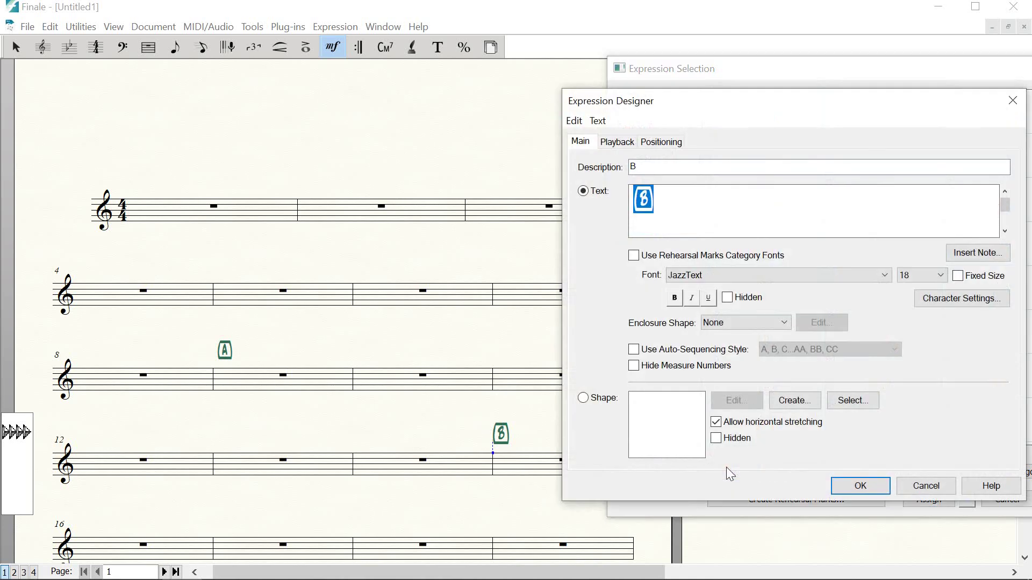
click(731, 323)
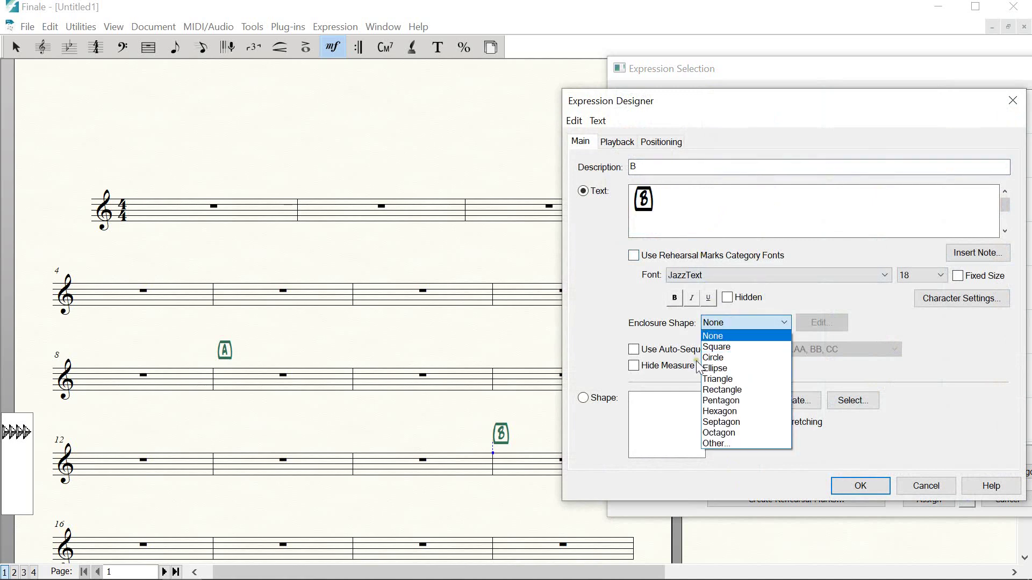
click(725, 357)
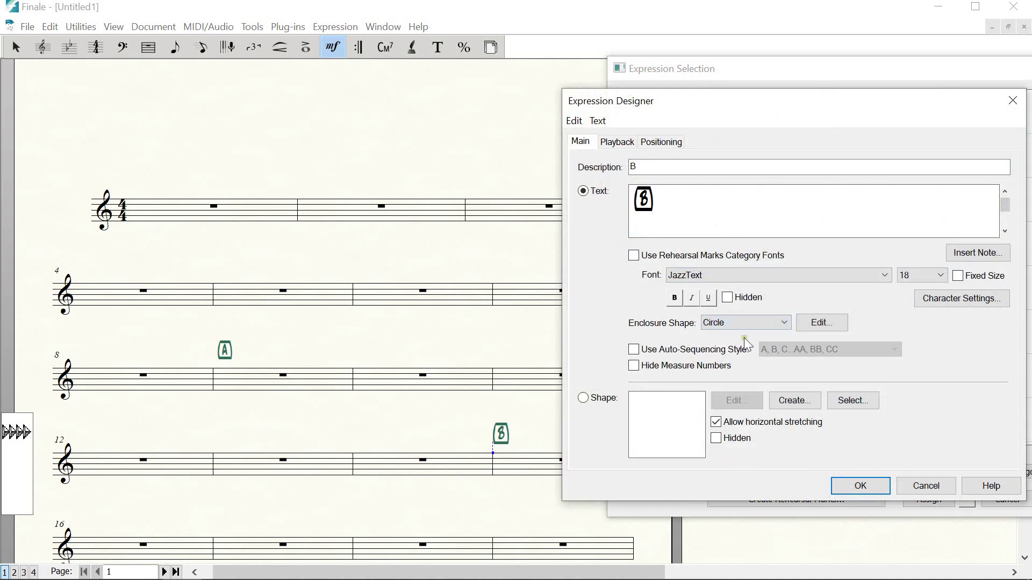
click(821, 323)
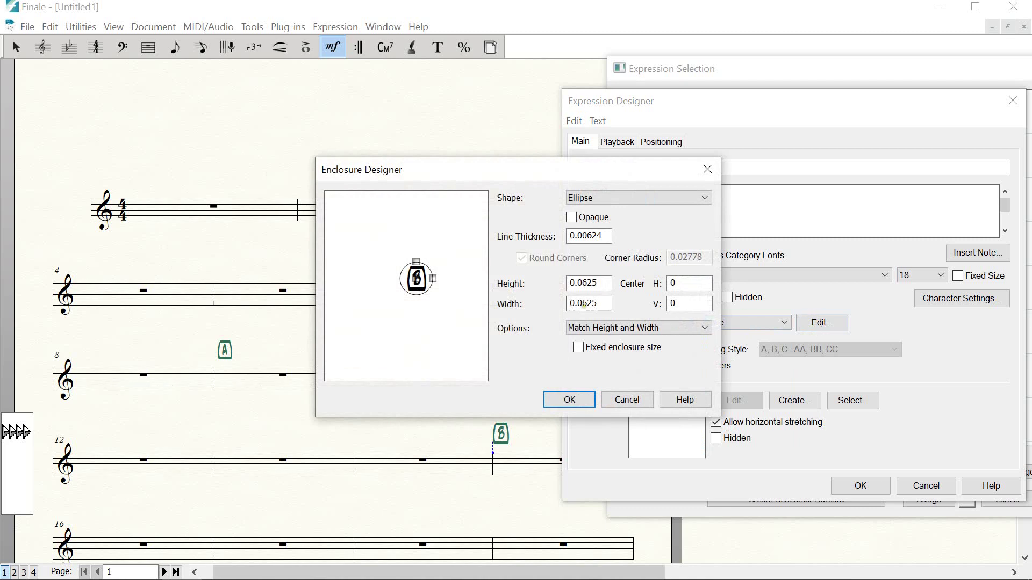
click(627, 400)
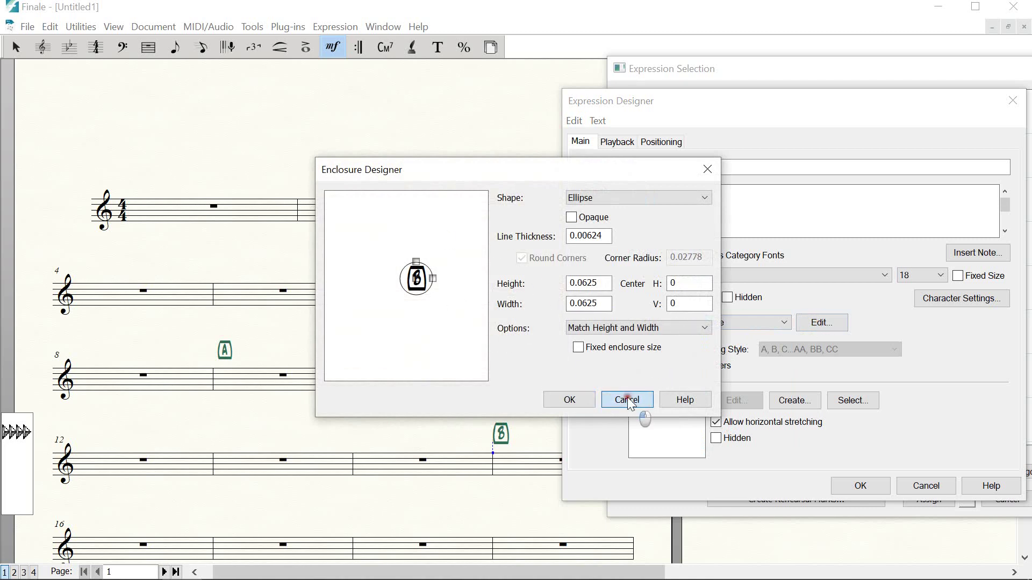
click(750, 324)
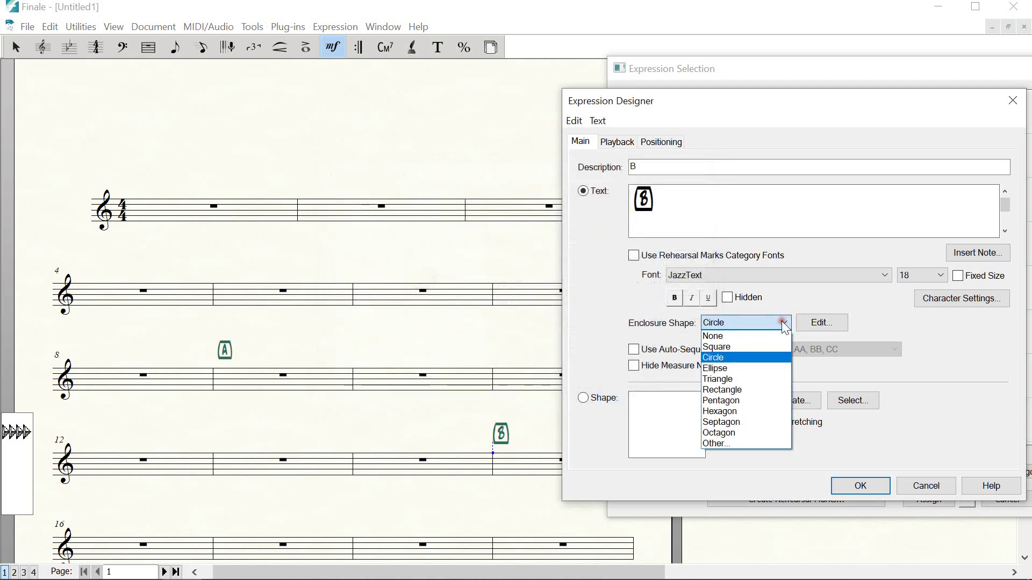
click(715, 336)
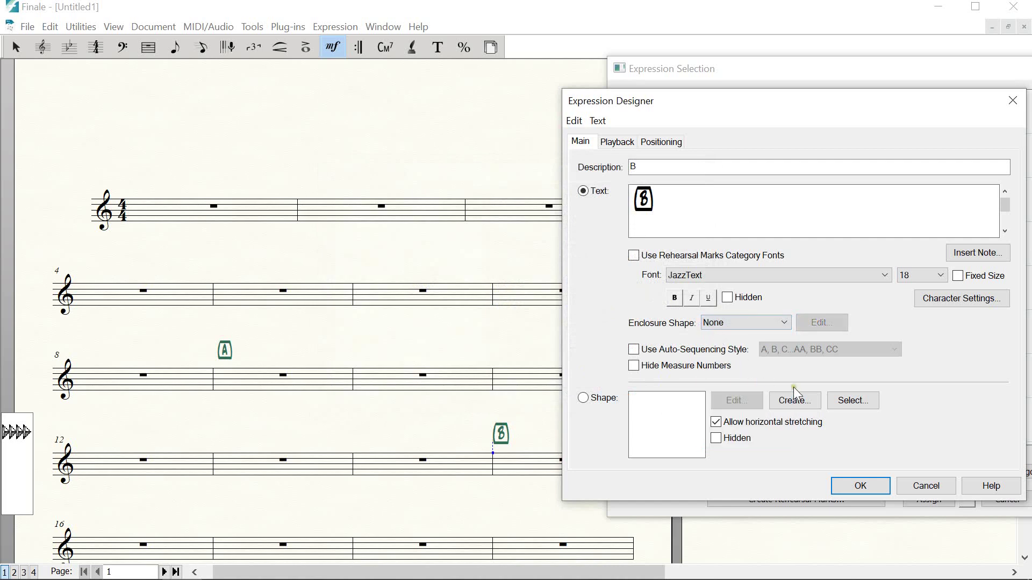
click(858, 487)
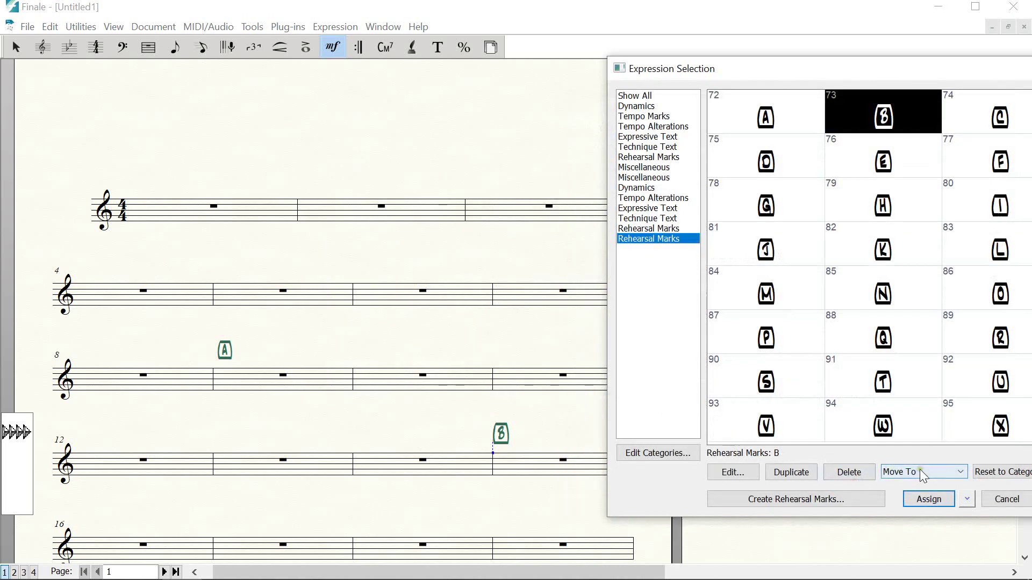
drag(788, 67, 499, 94)
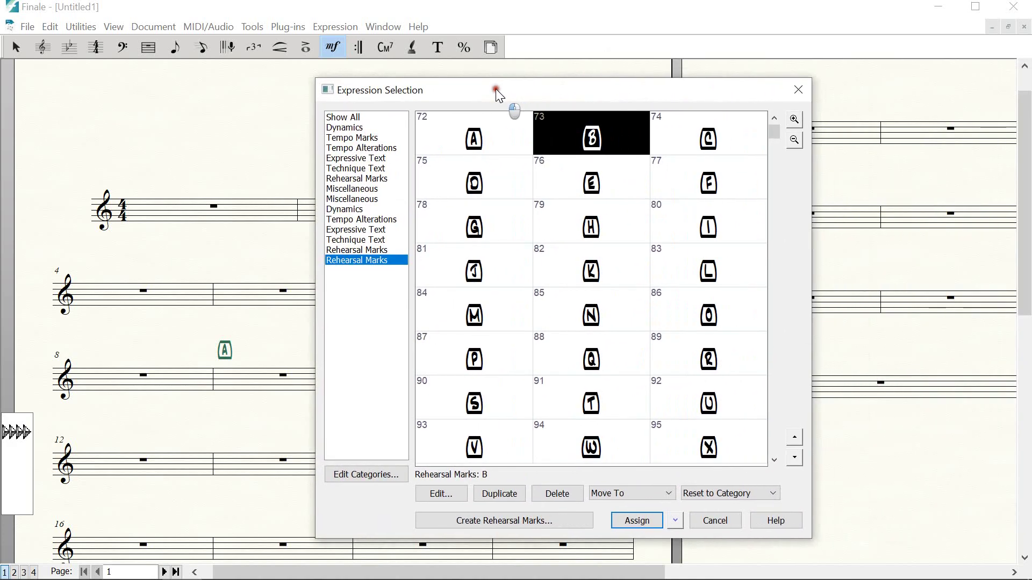
click(800, 92)
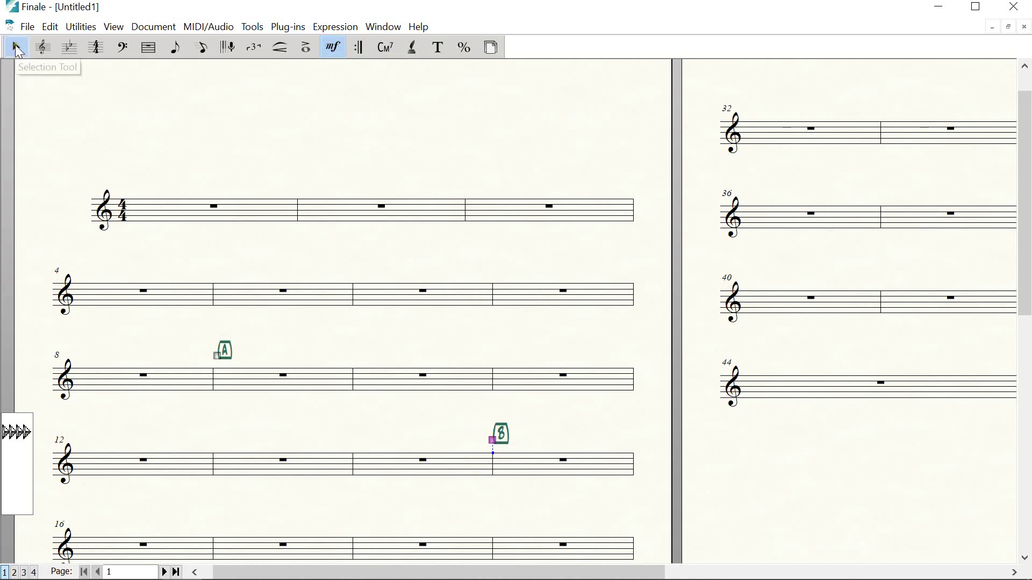
Reflow the systems: move measure 8 up to the second system and measure 7 down
click(18, 50)
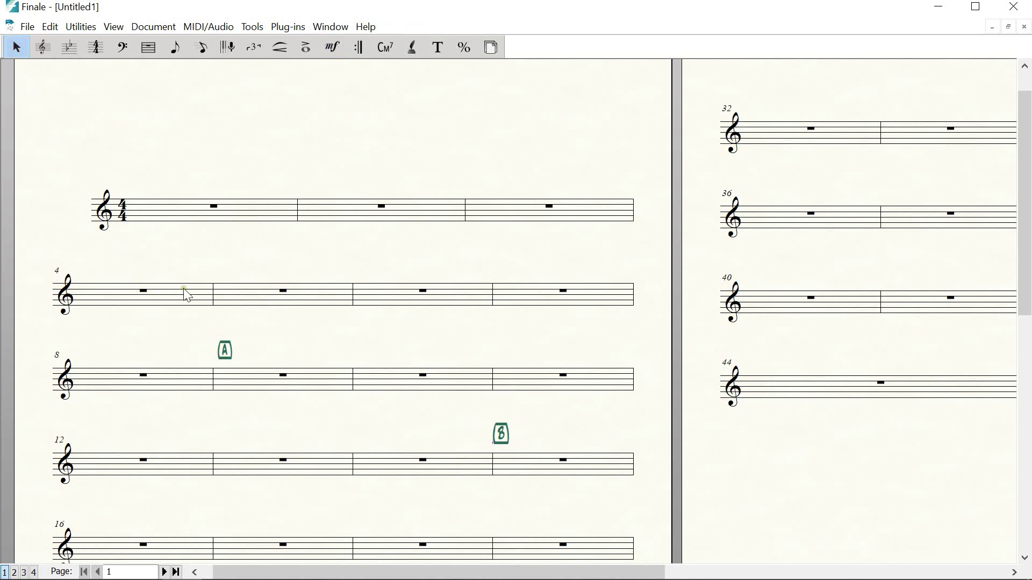
click(153, 382)
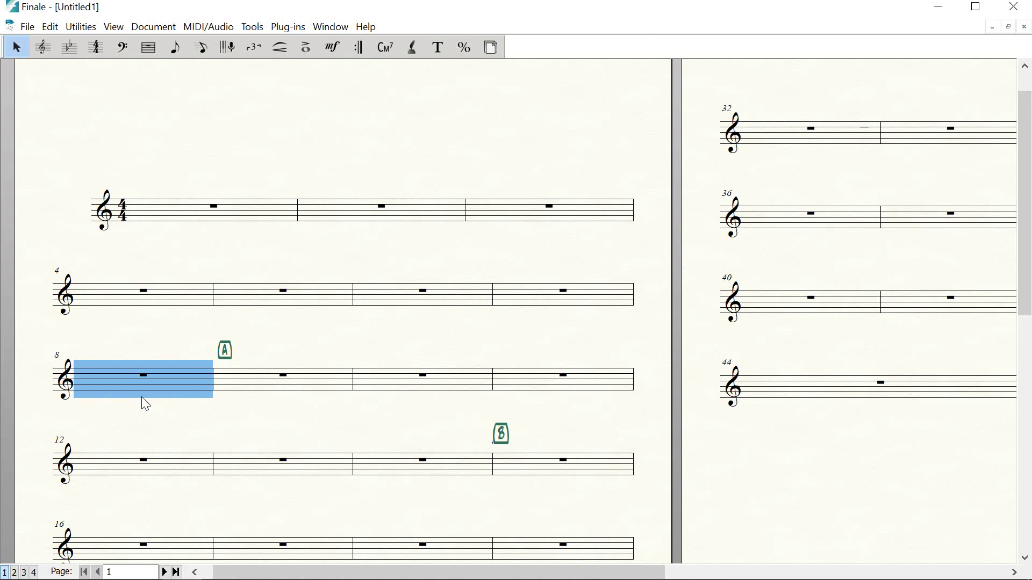
key(Up)
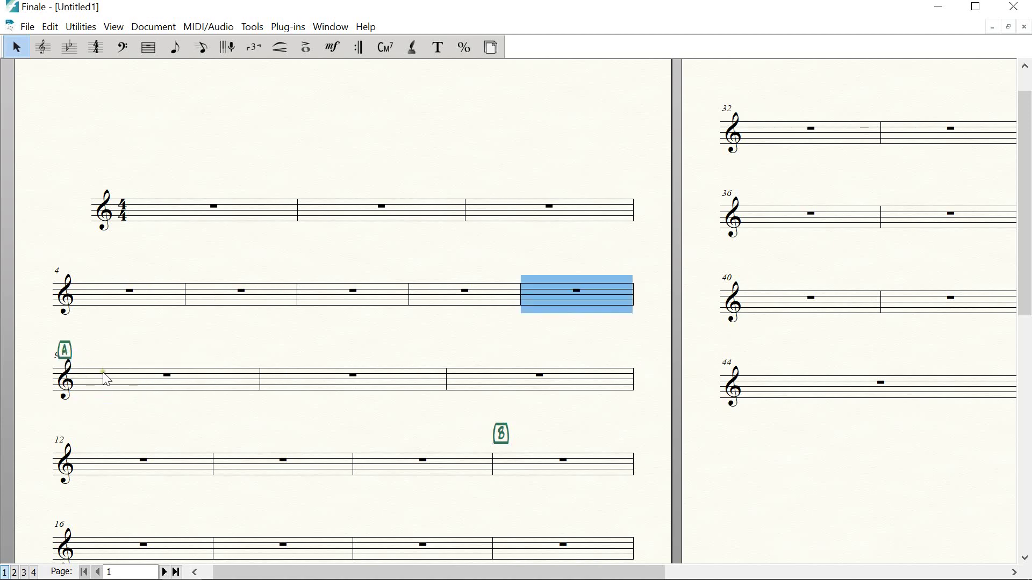
click(433, 293)
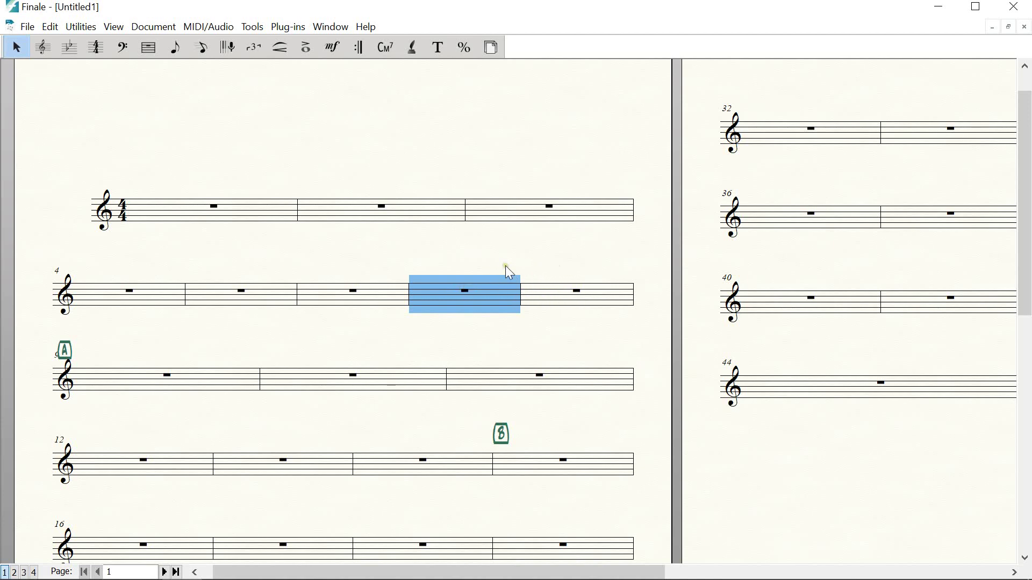
key(Down)
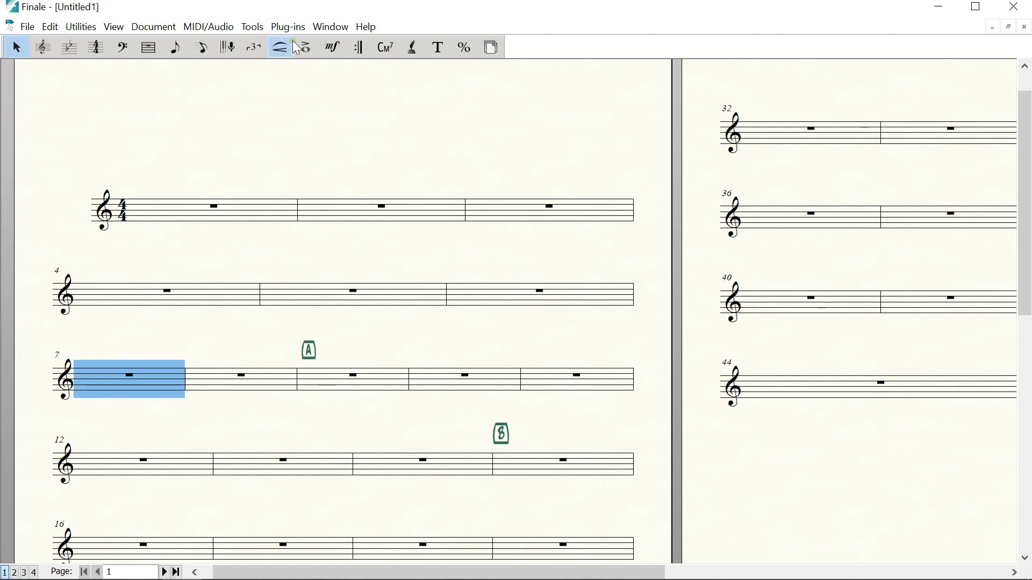
Delete measure 9 together with rehearsal mark A
click(333, 49)
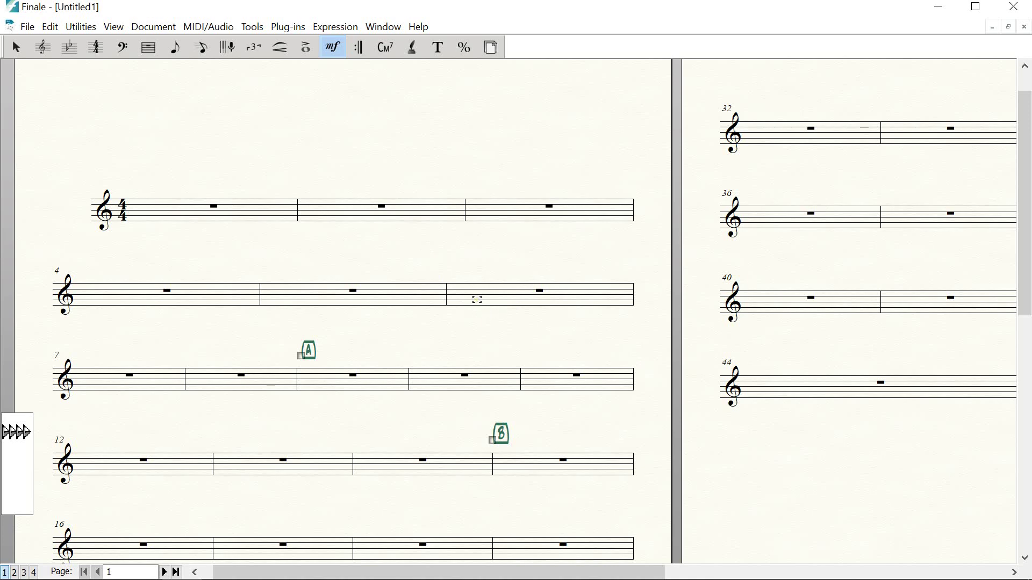
click(16, 47)
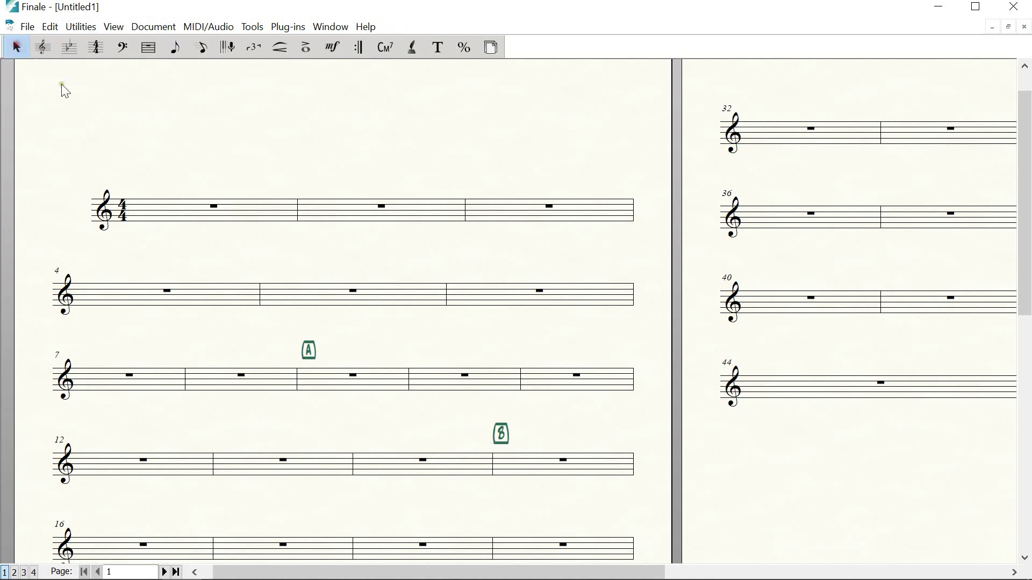
click(338, 379)
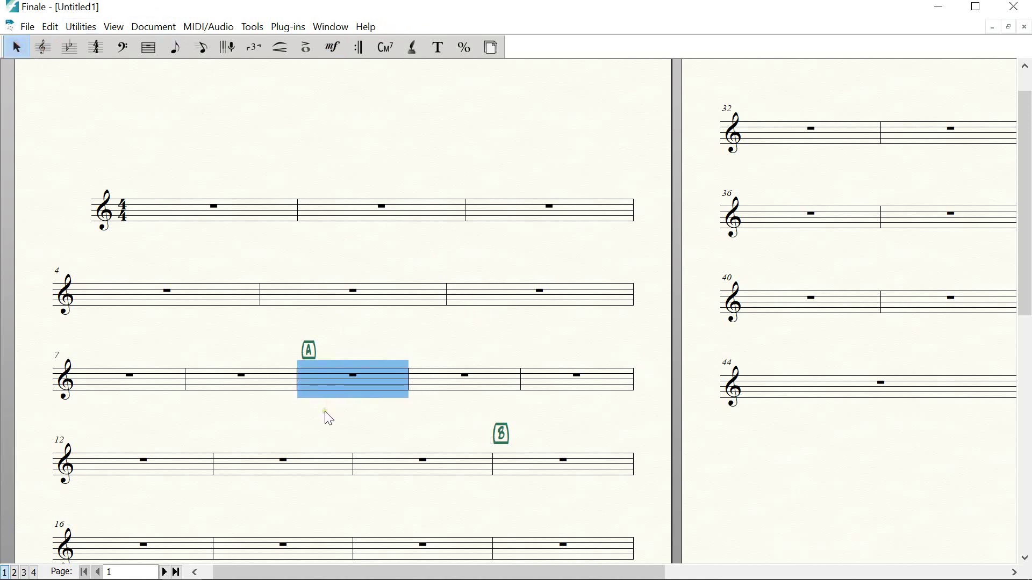
key(Delete)
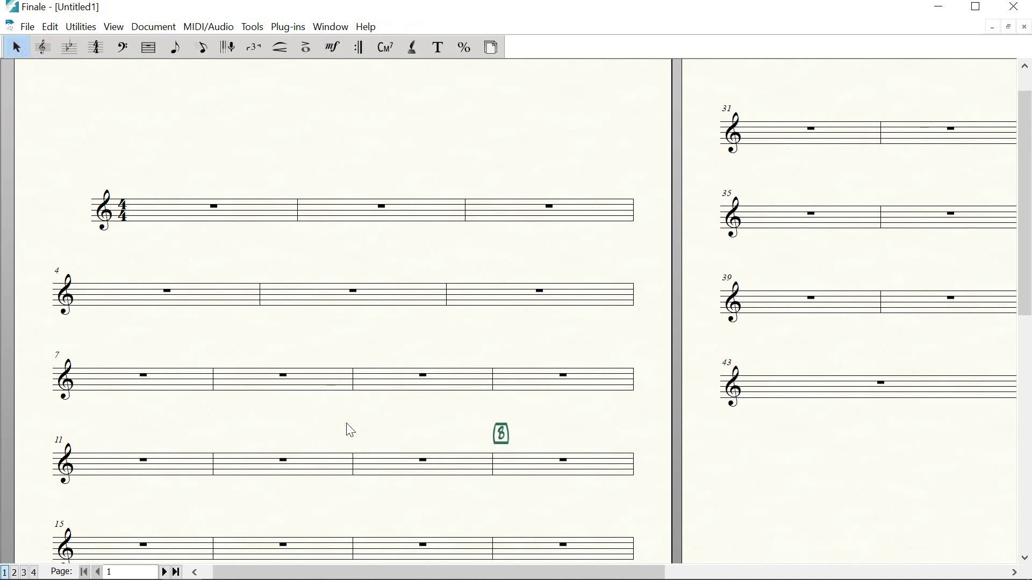
click(216, 249)
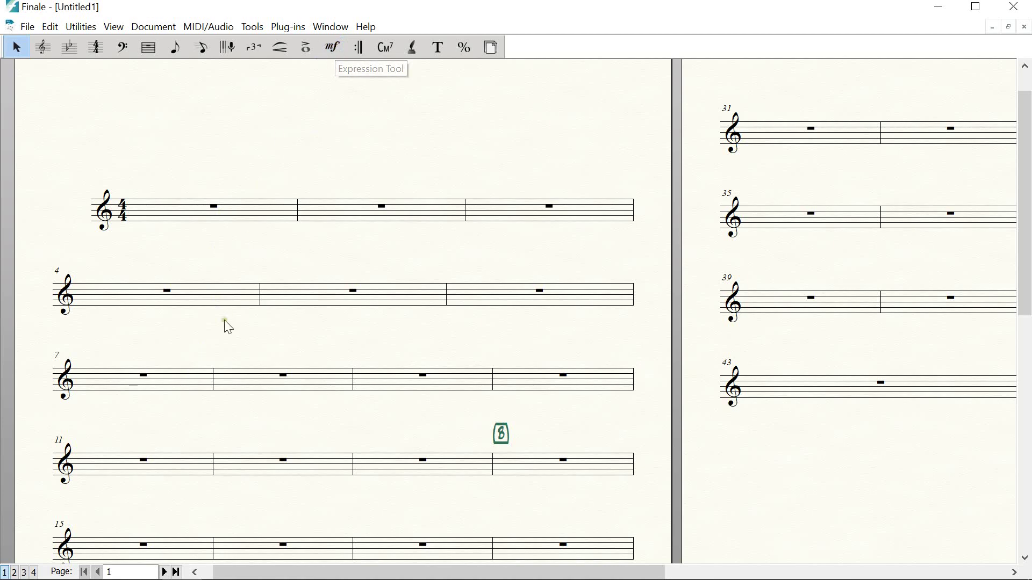
click(200, 352)
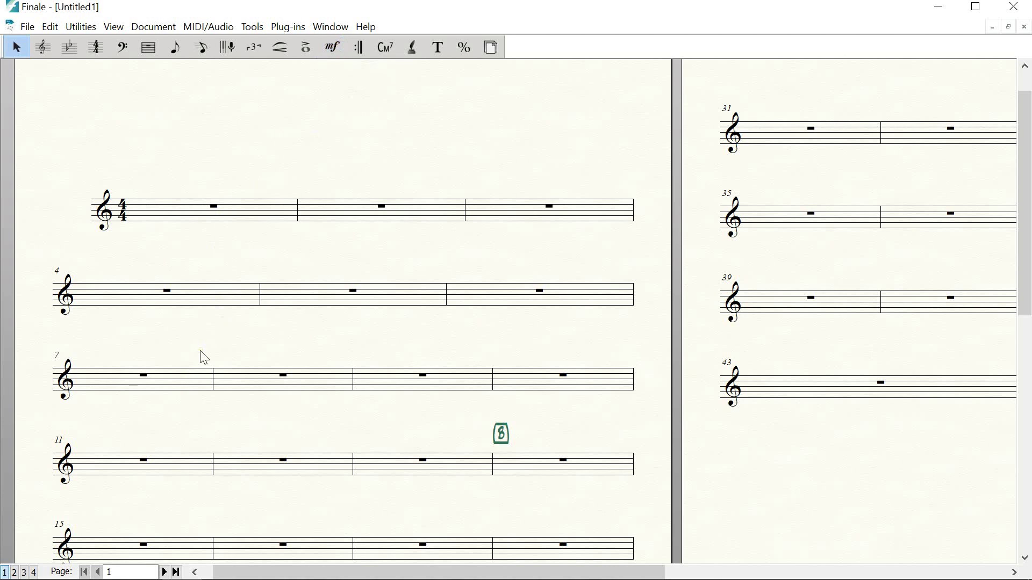
Place a free text block 'a' above measure 6 on the second system
click(438, 52)
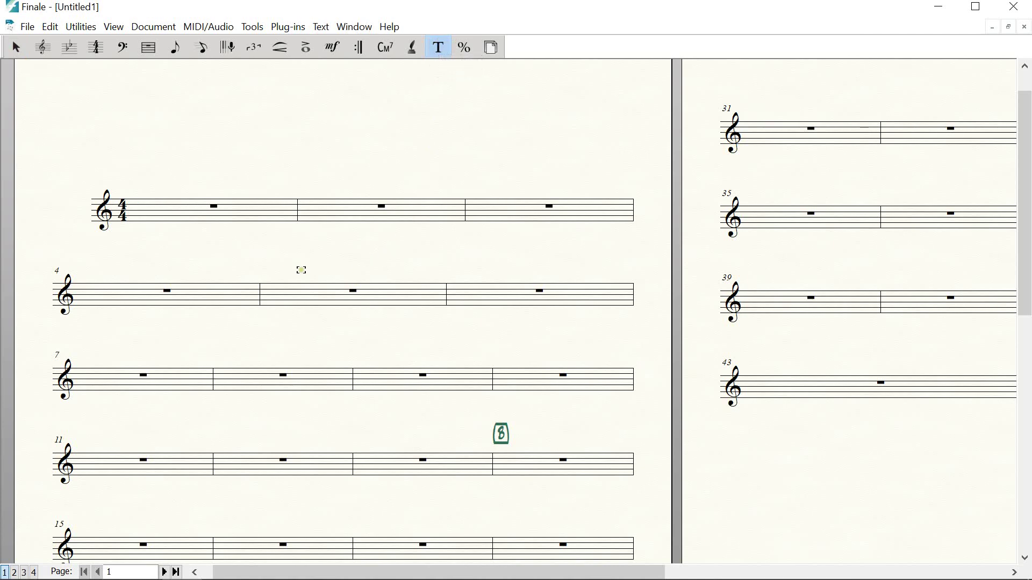
click(456, 264)
text(a)
click(524, 255)
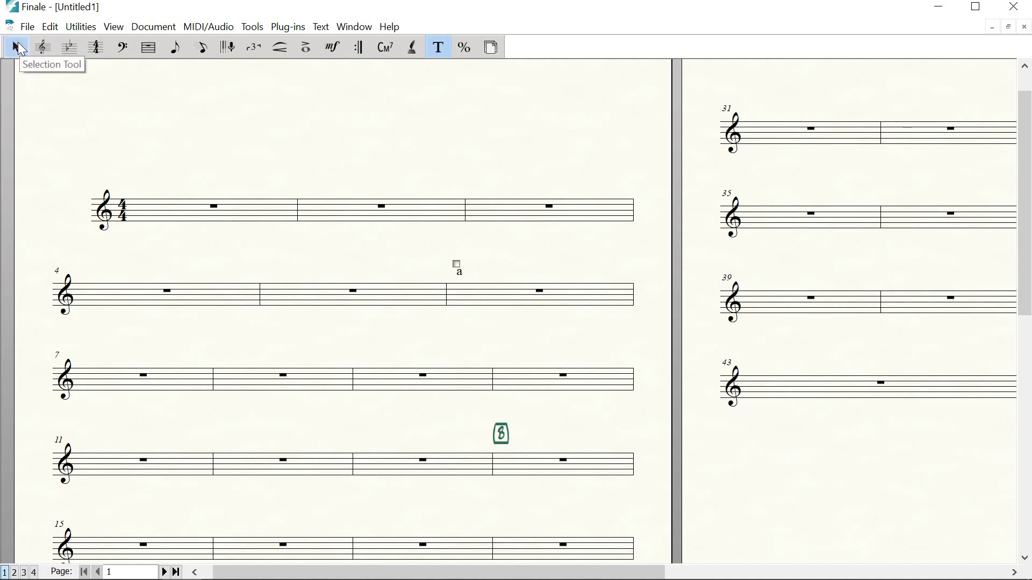
click(19, 49)
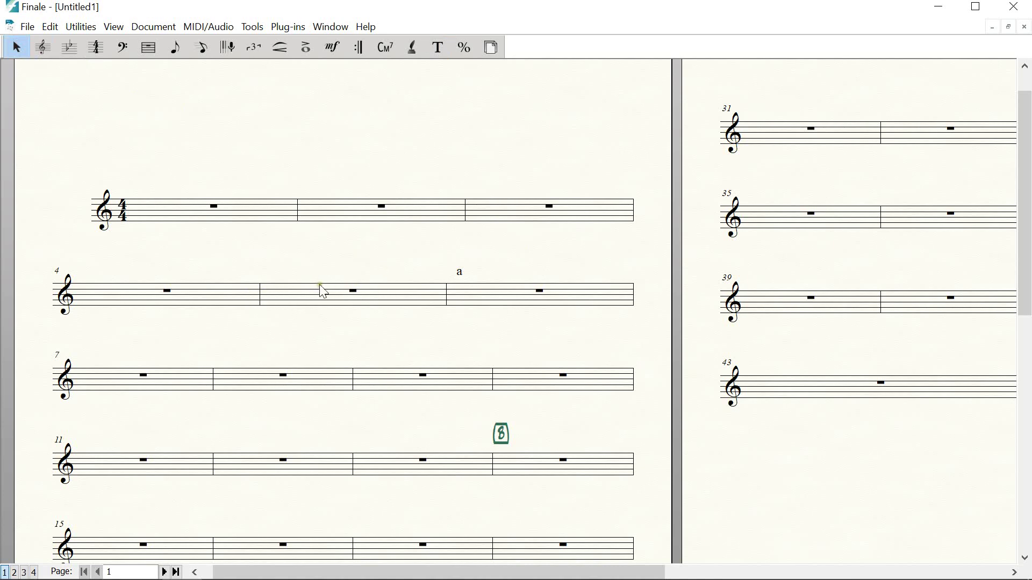
Reflow measures so bars 4–5 form the second system and bar 6 starts the third
click(297, 295)
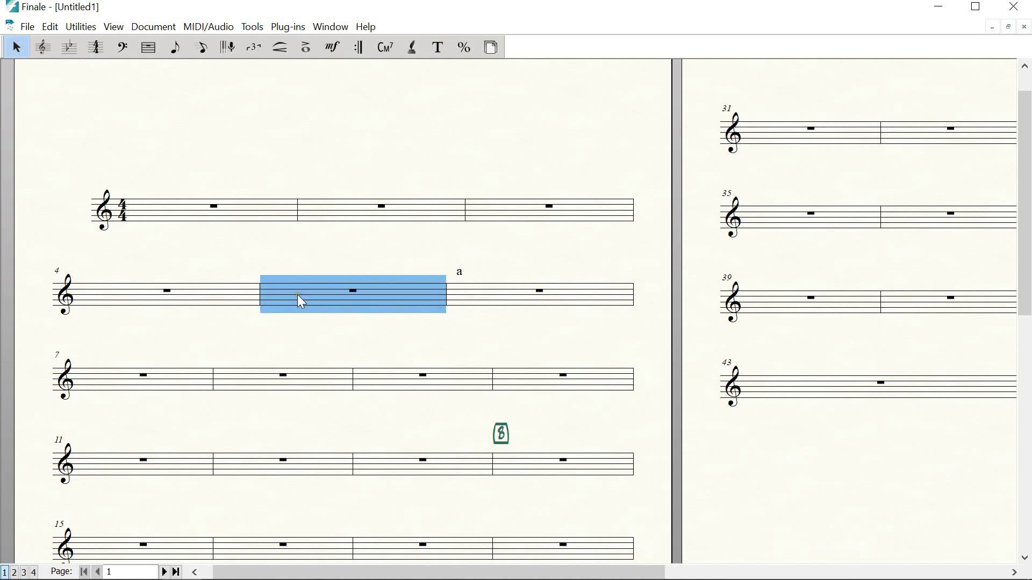
key(Up)
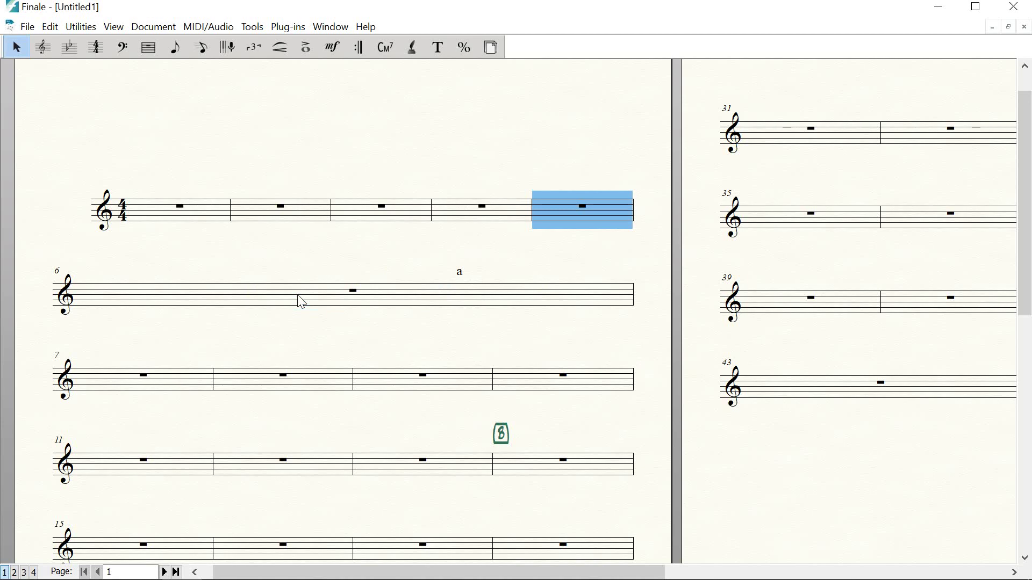
click(491, 223)
key(Down)
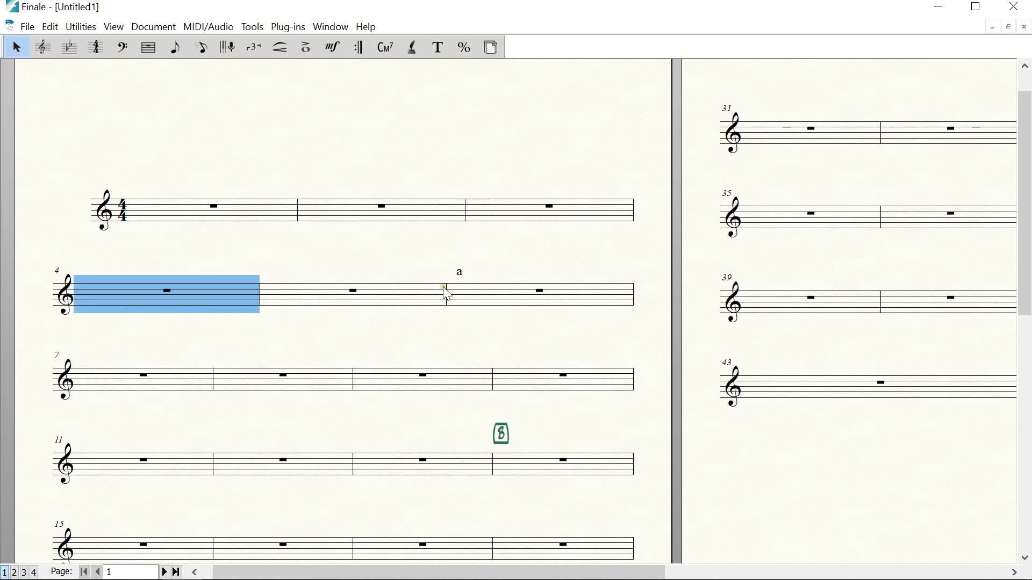
click(468, 297)
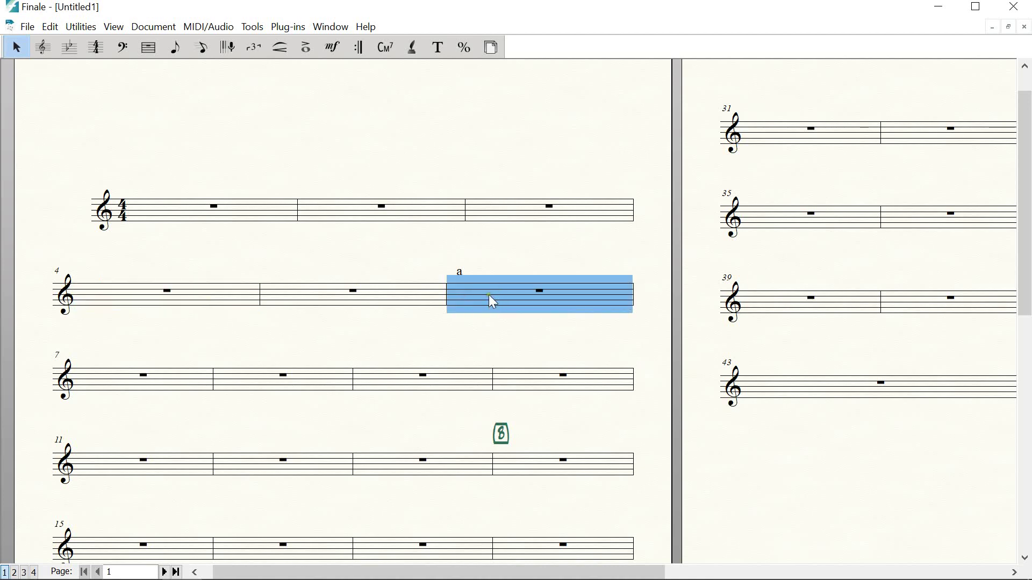
key(Down)
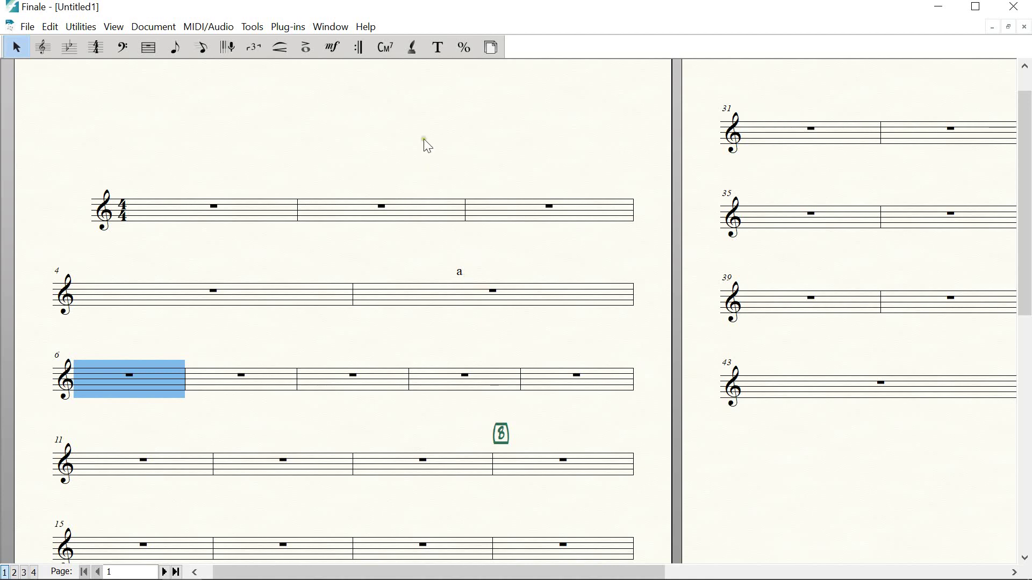
Select the free-text 'a' block and delete it
click(439, 47)
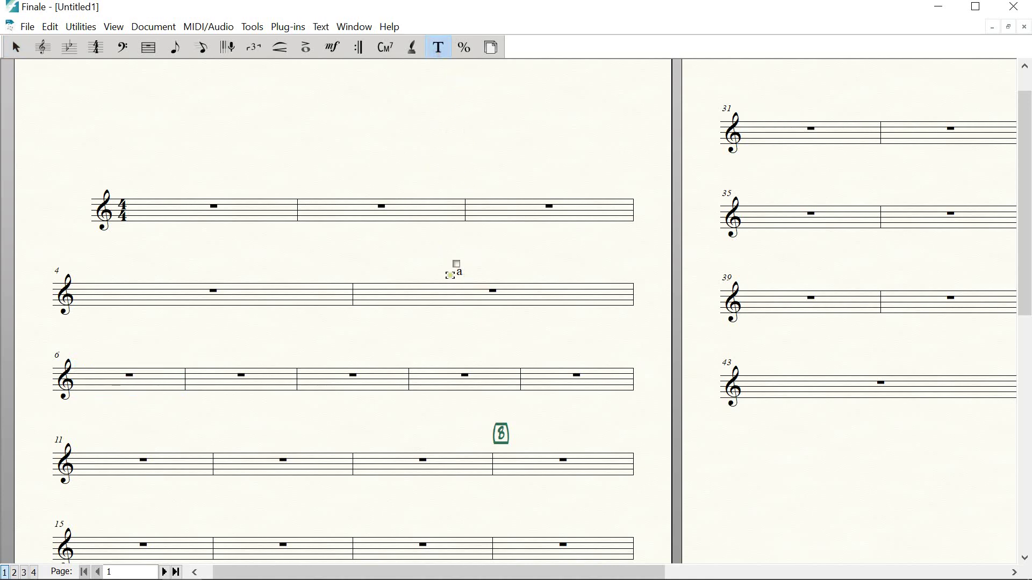
drag(458, 263, 368, 91)
drag(369, 91, 344, 97)
key(Delete)
mouse_move(432, 576)
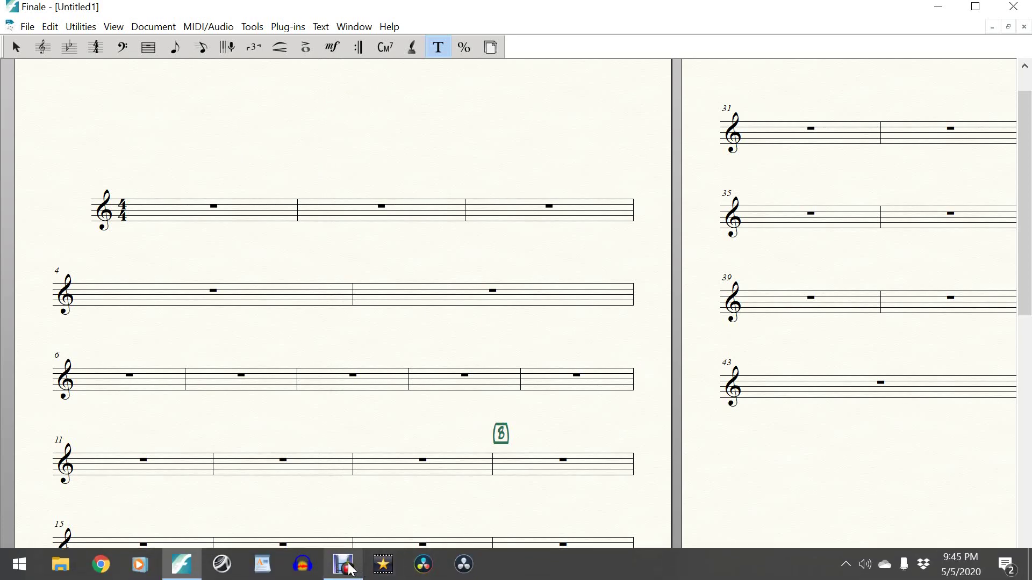